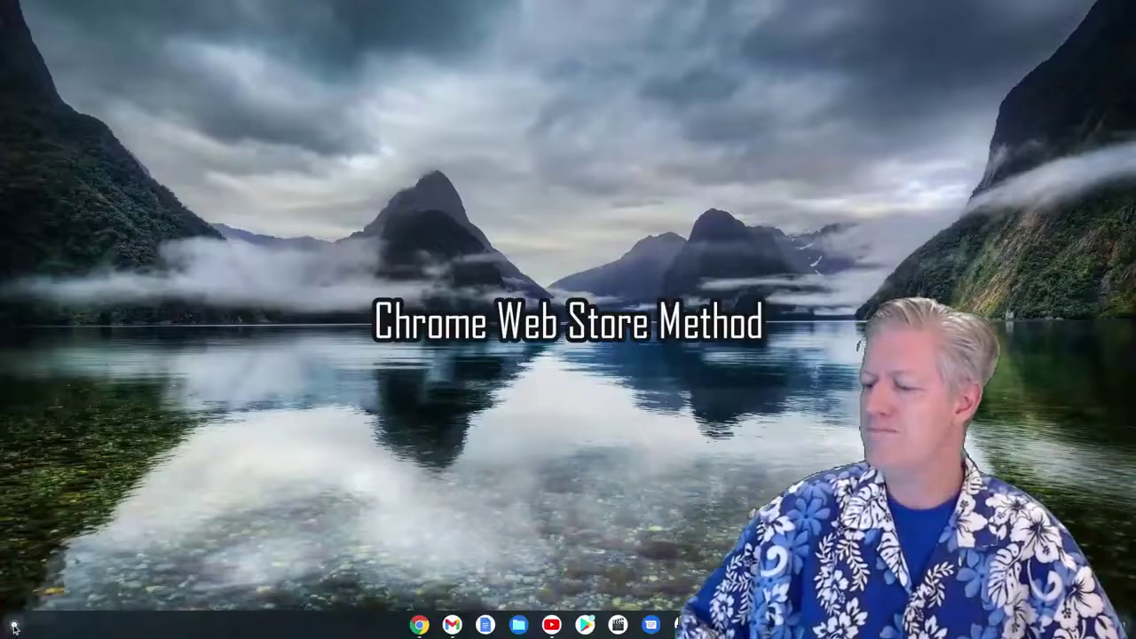
Open the Chrome Web Store from the device's installed apps and search it for Office.
click(13, 626)
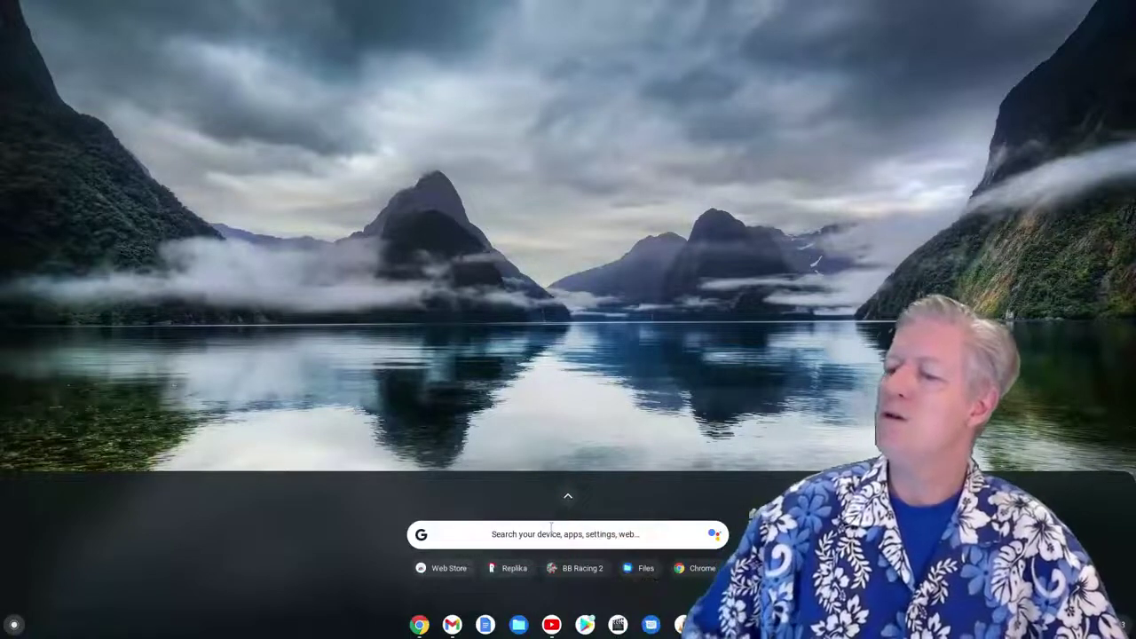
click(568, 502)
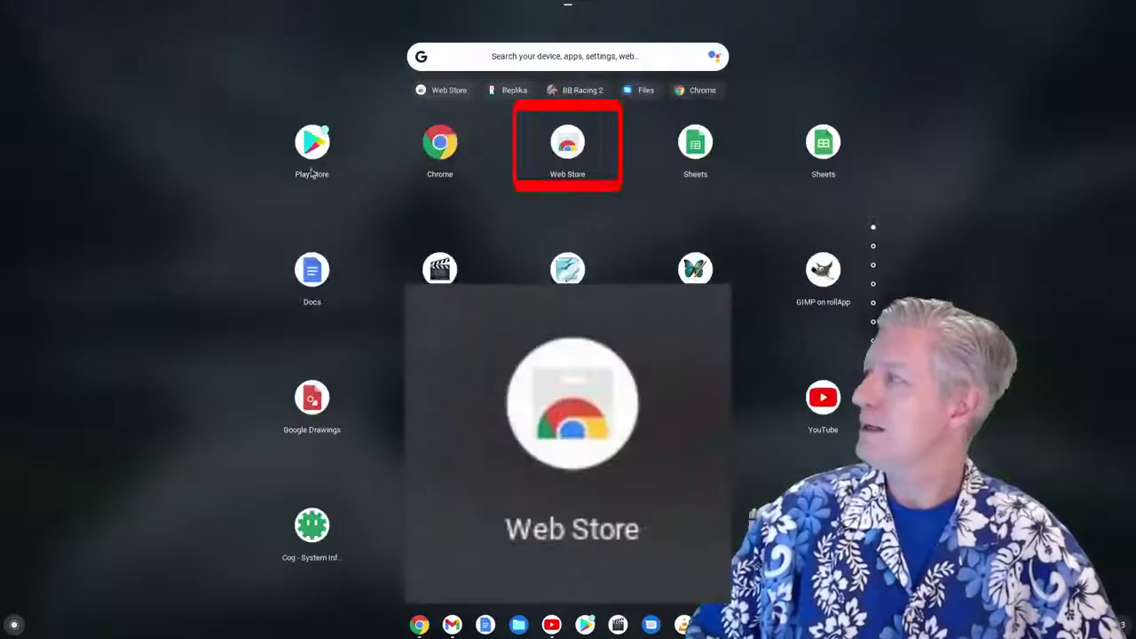
click(568, 146)
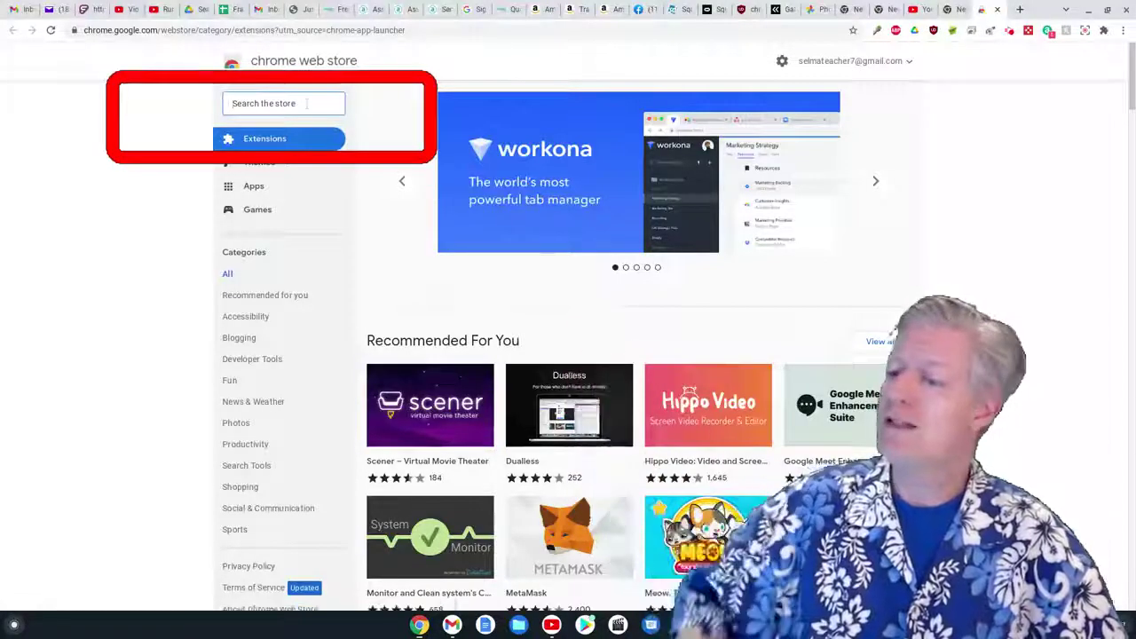
text(o)
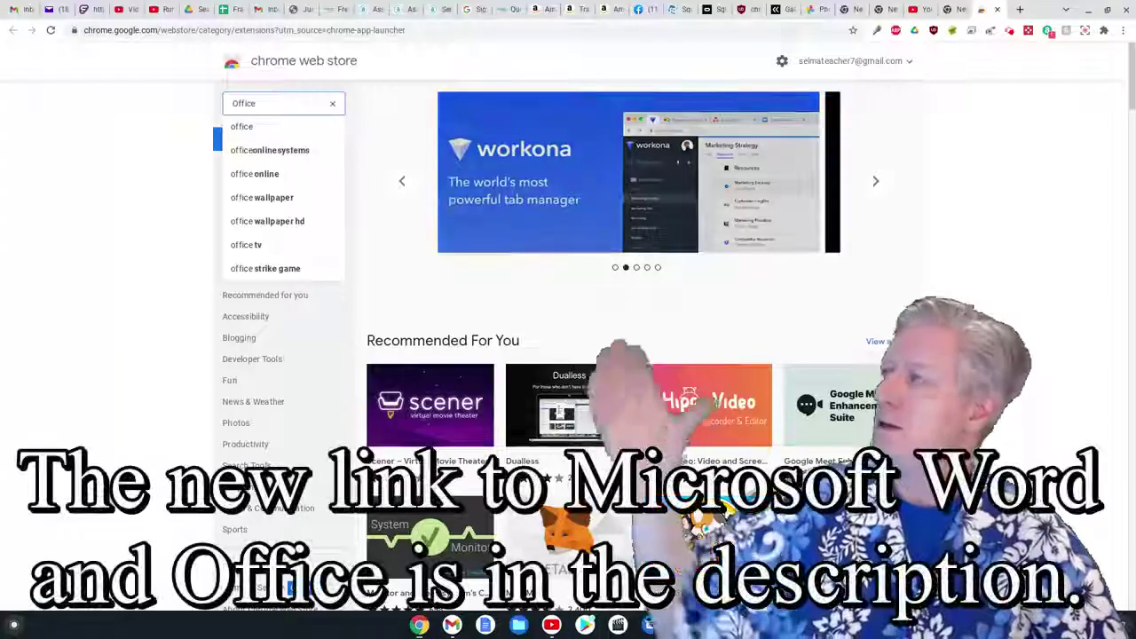
key(Return)
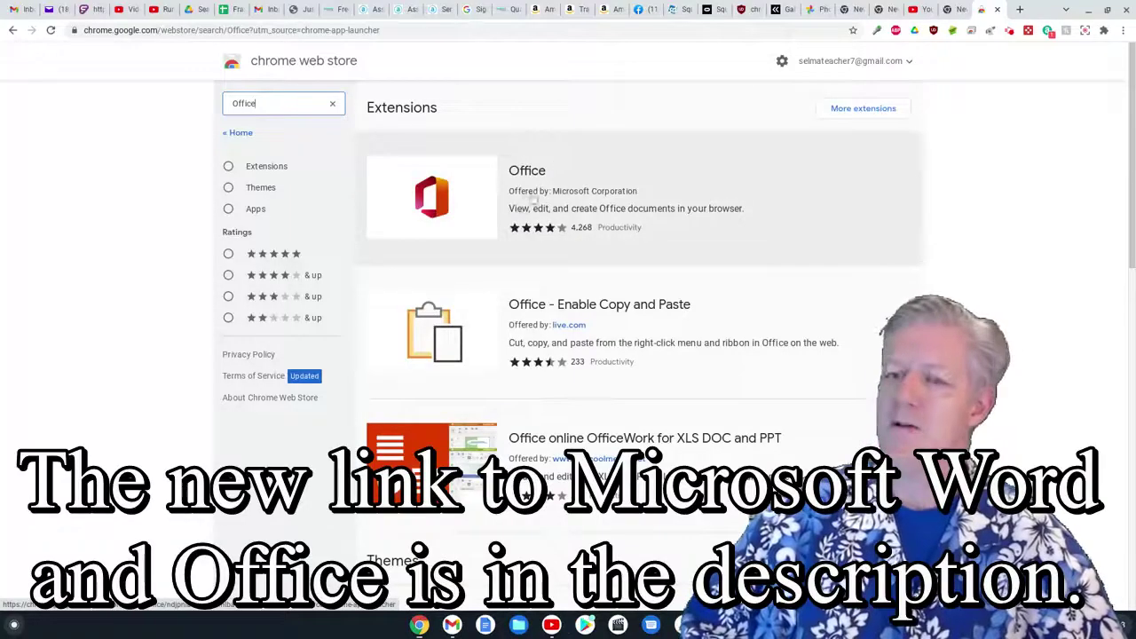
Add the Office extension offered by Microsoft Corporation to Chrome, accepting its permissions.
click(584, 195)
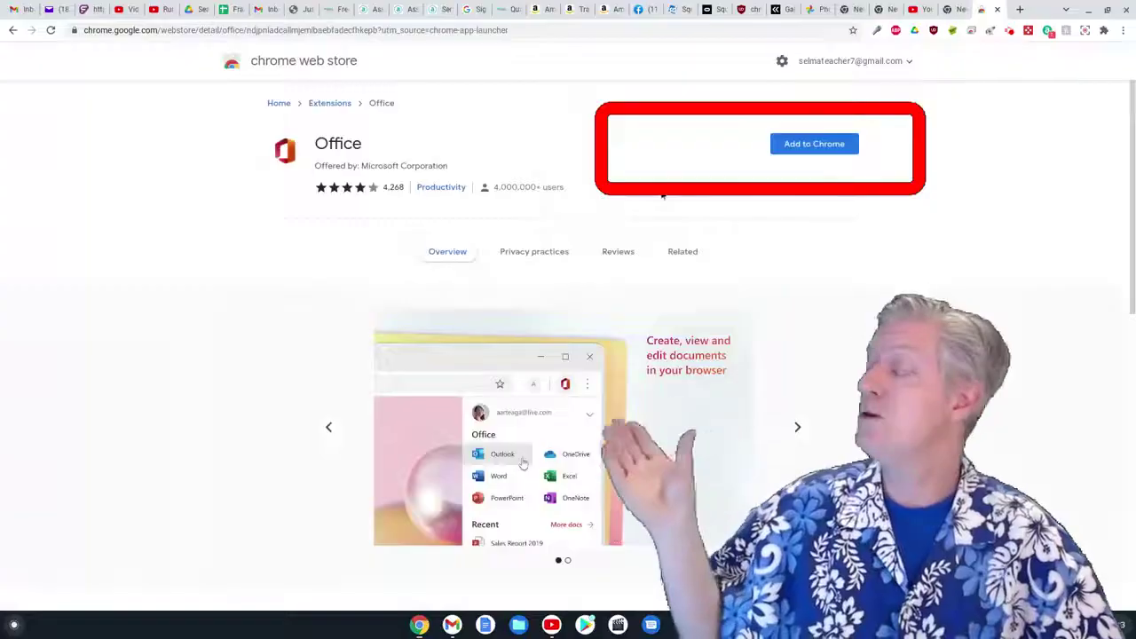
click(798, 149)
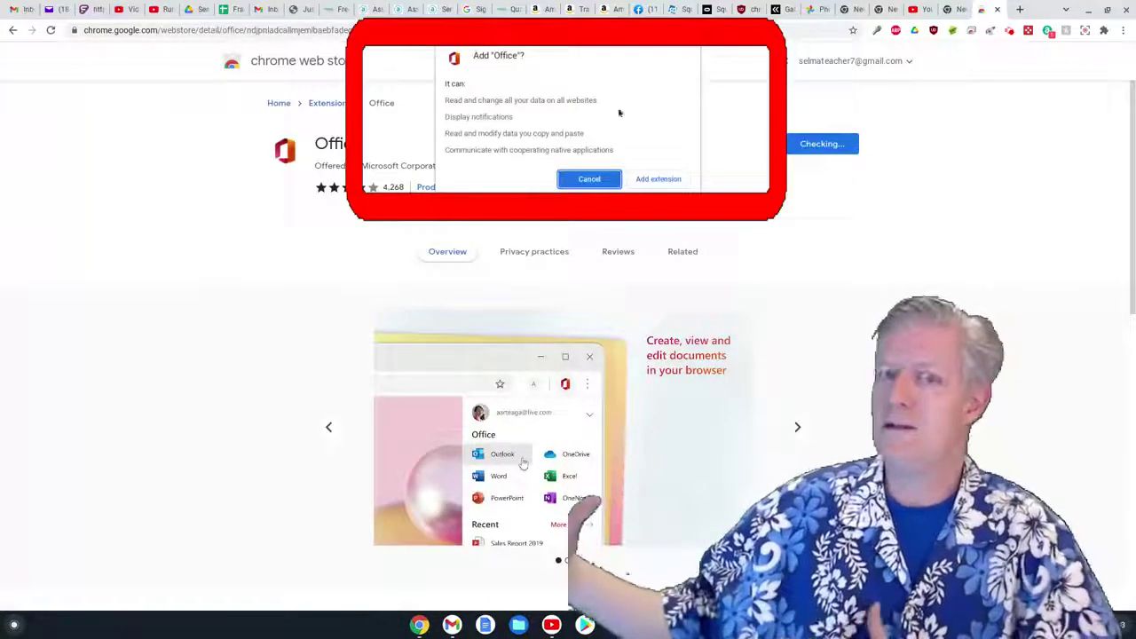
click(658, 180)
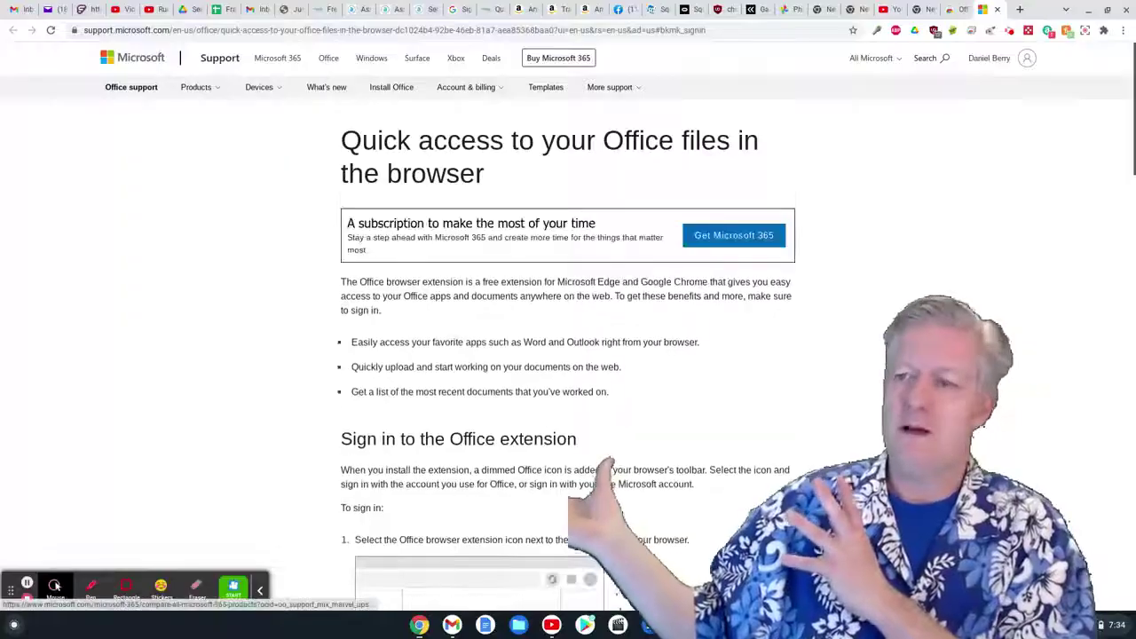
Look over the Office extension's support page, and return to the Web Store's search results for Office.
scroll(568, 355, down, 1)
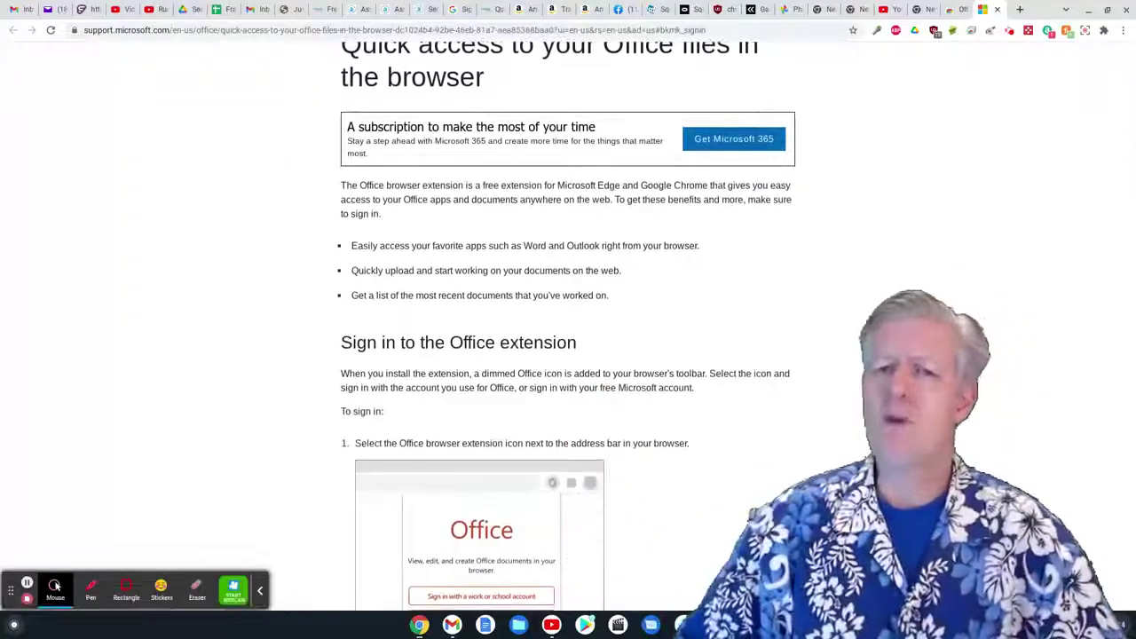
scroll(743, 279, down, 1)
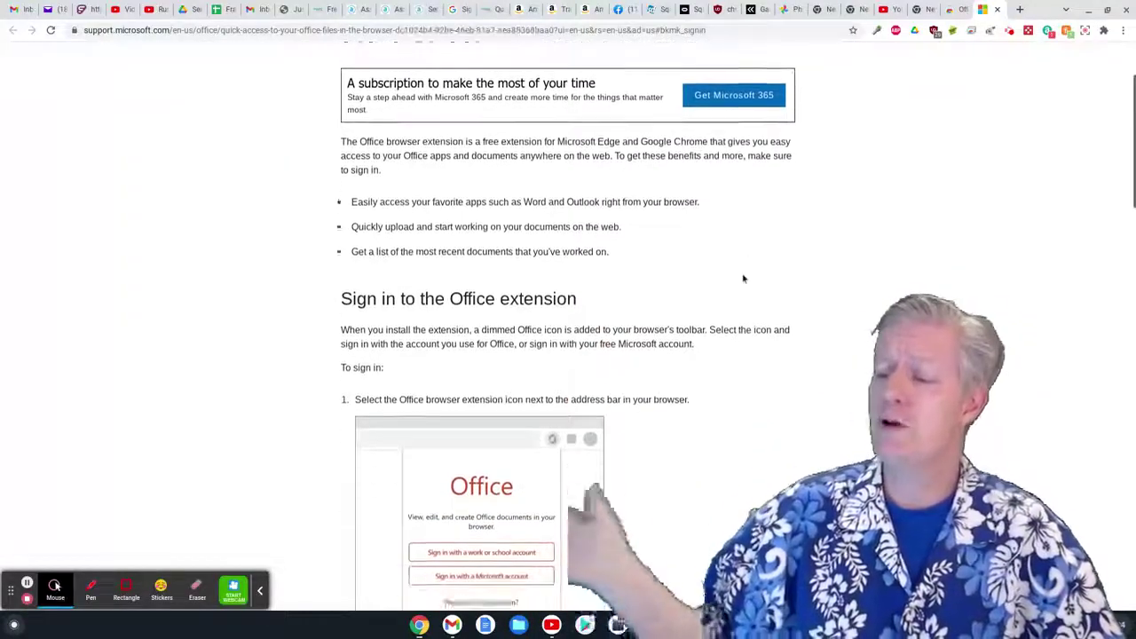
scroll(744, 278, up, 2)
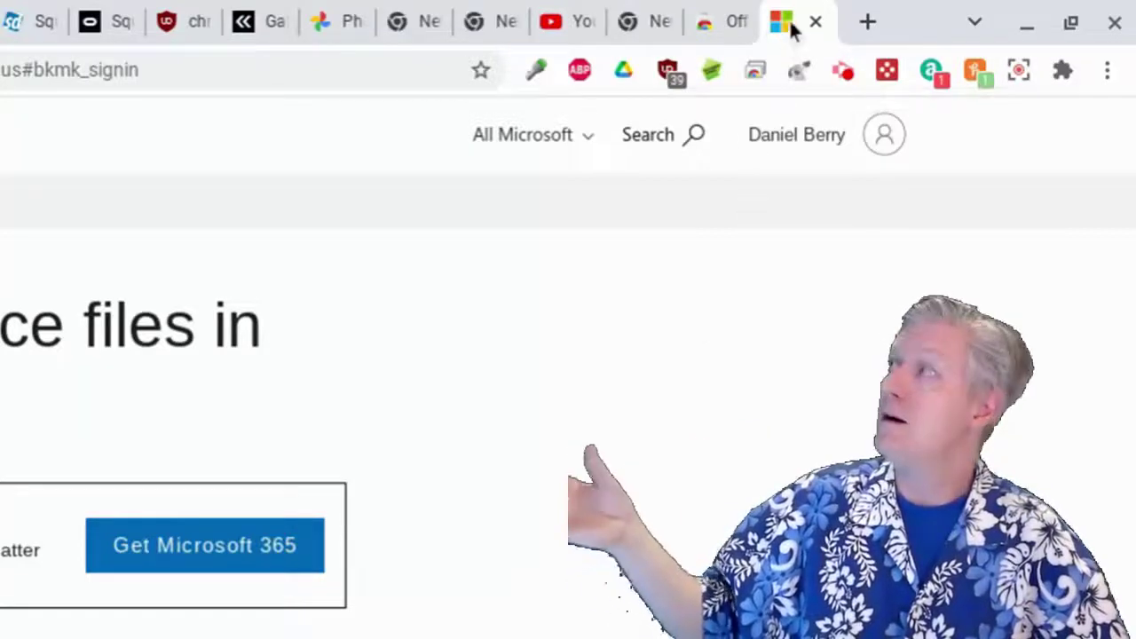
click(726, 29)
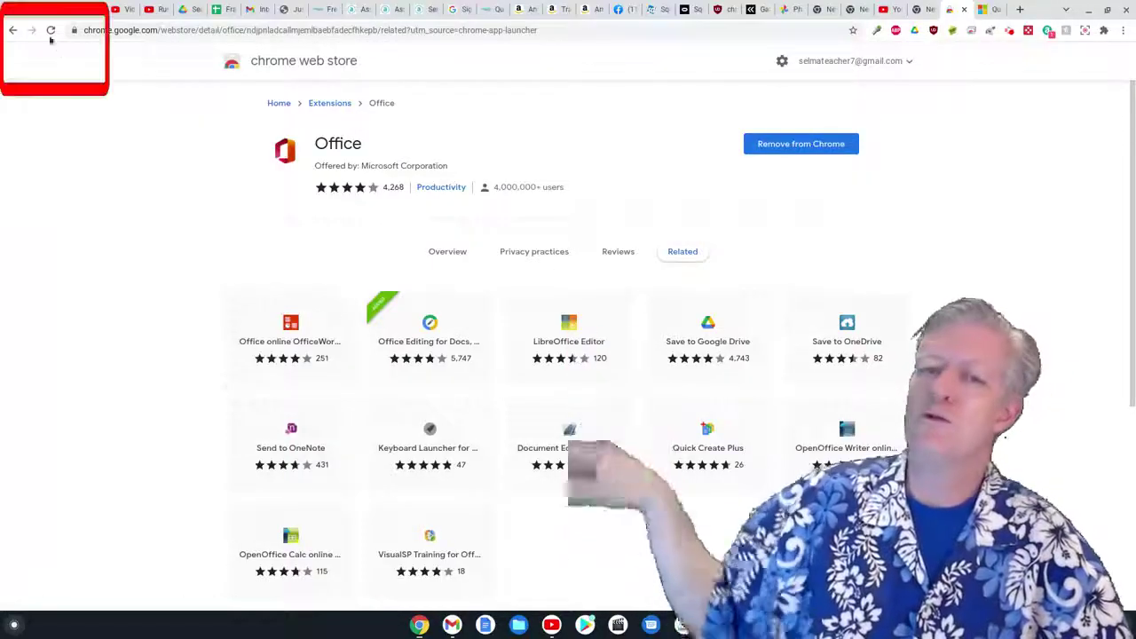
click(12, 31)
click(12, 30)
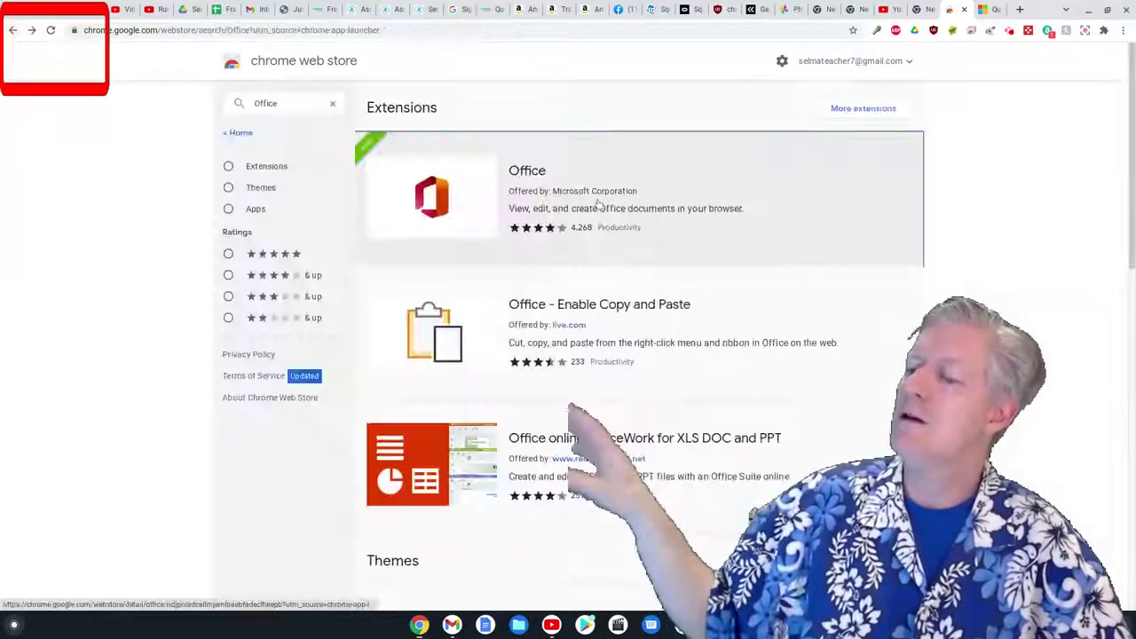
Find Word Online among the apps in the Office search results and add it to Chrome.
scroll(768, 296, down, 5)
scroll(771, 300, down, 5)
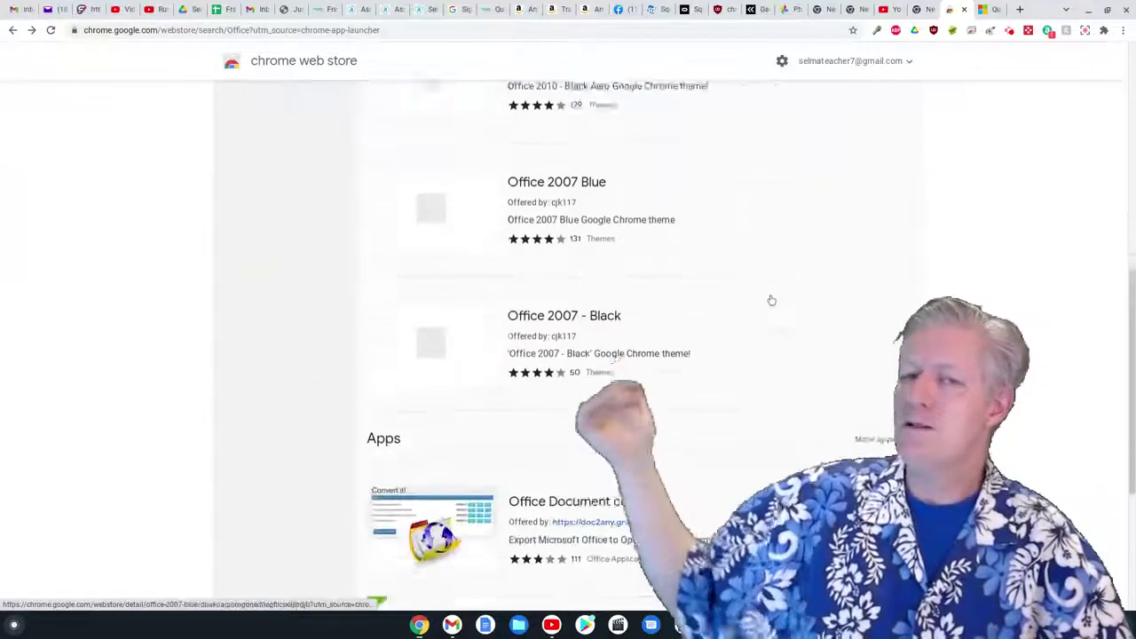
scroll(771, 300, down, 2)
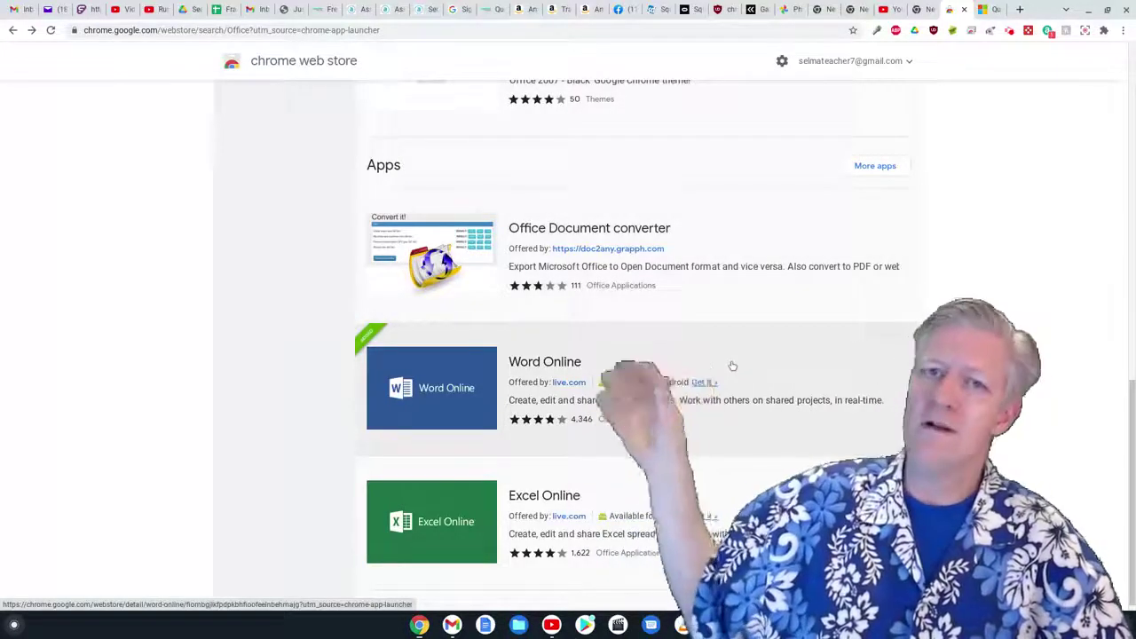
click(732, 366)
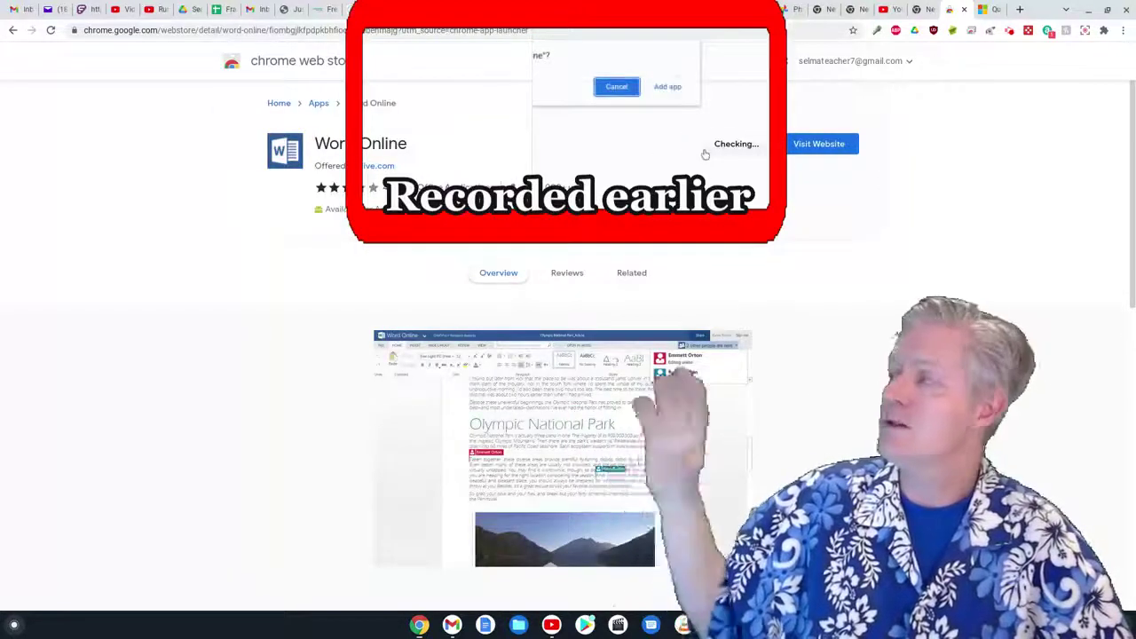
click(668, 87)
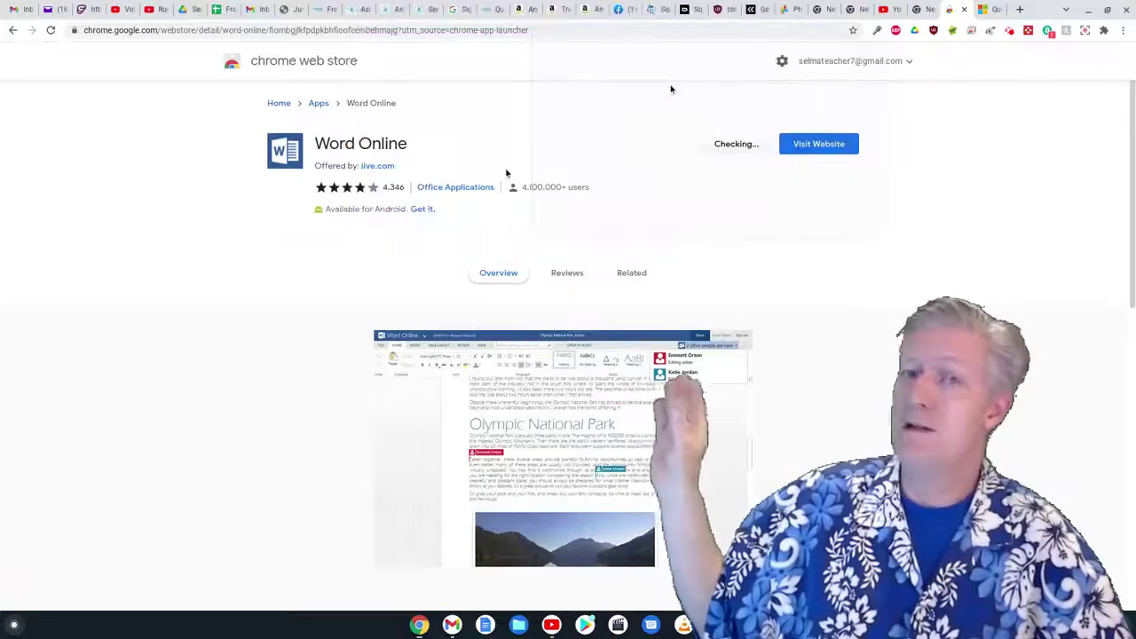
Return to the search results and add the Excel Online app to Chrome.
click(12, 30)
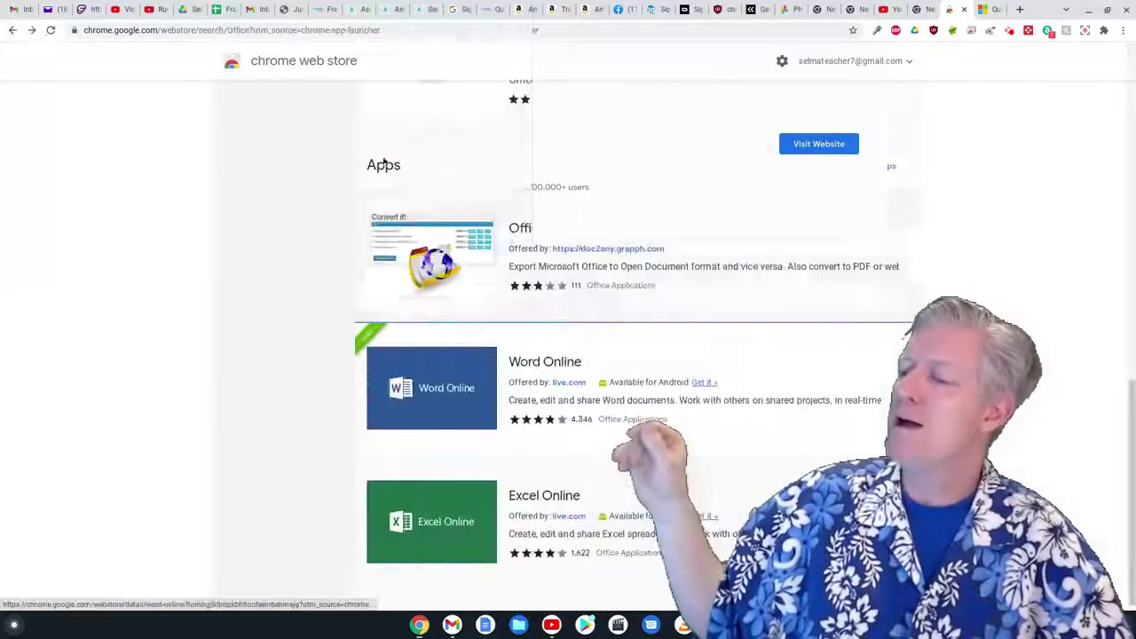
click(538, 488)
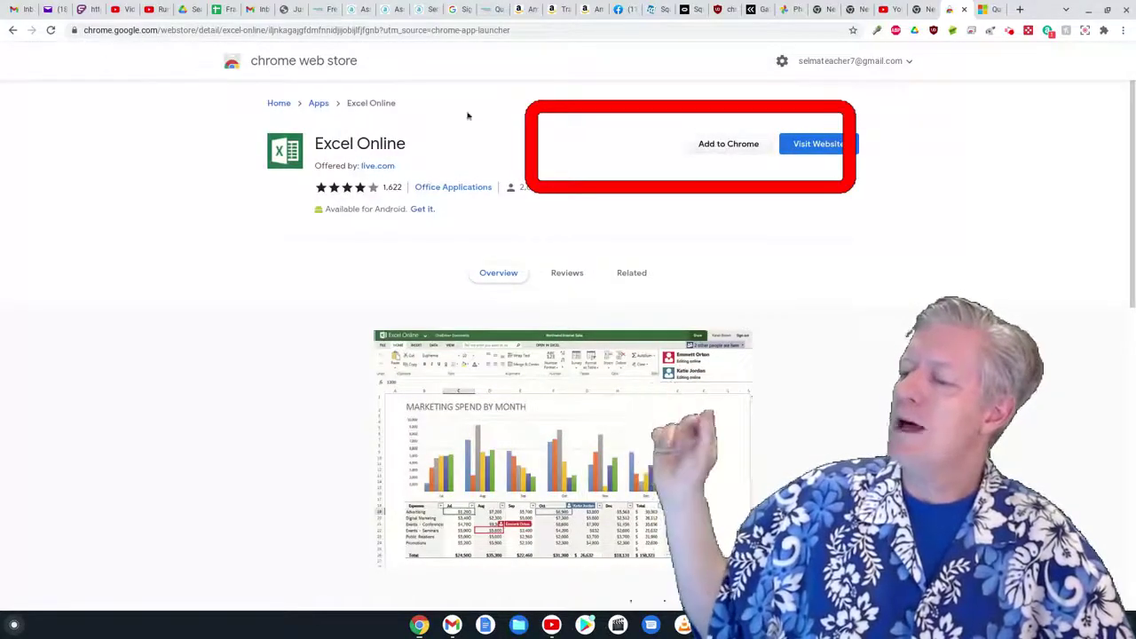
click(703, 151)
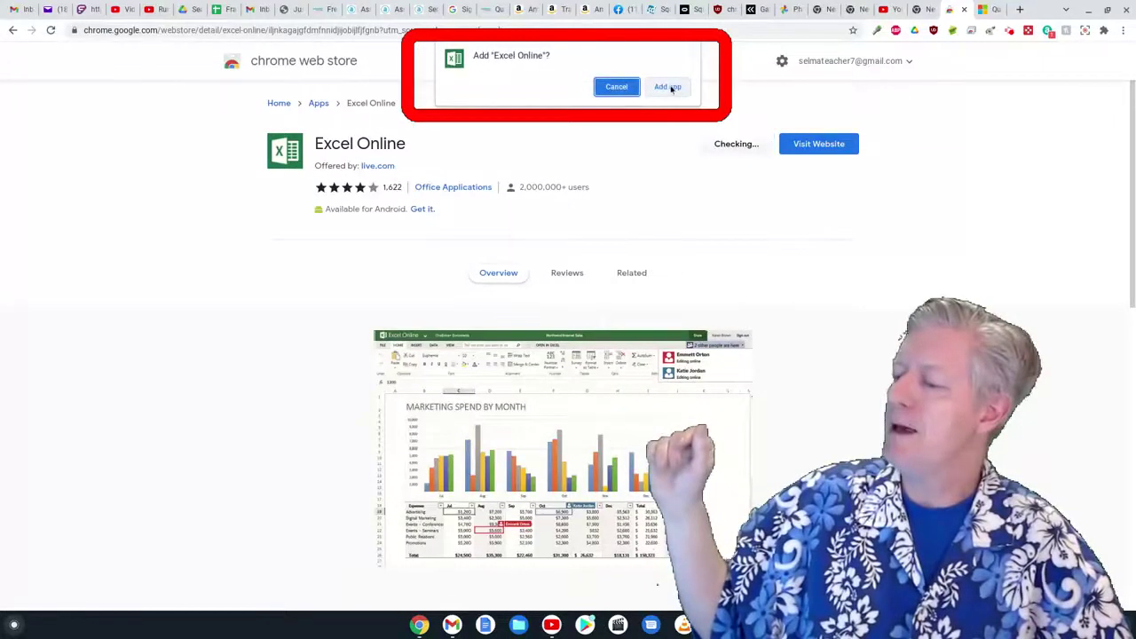
click(669, 87)
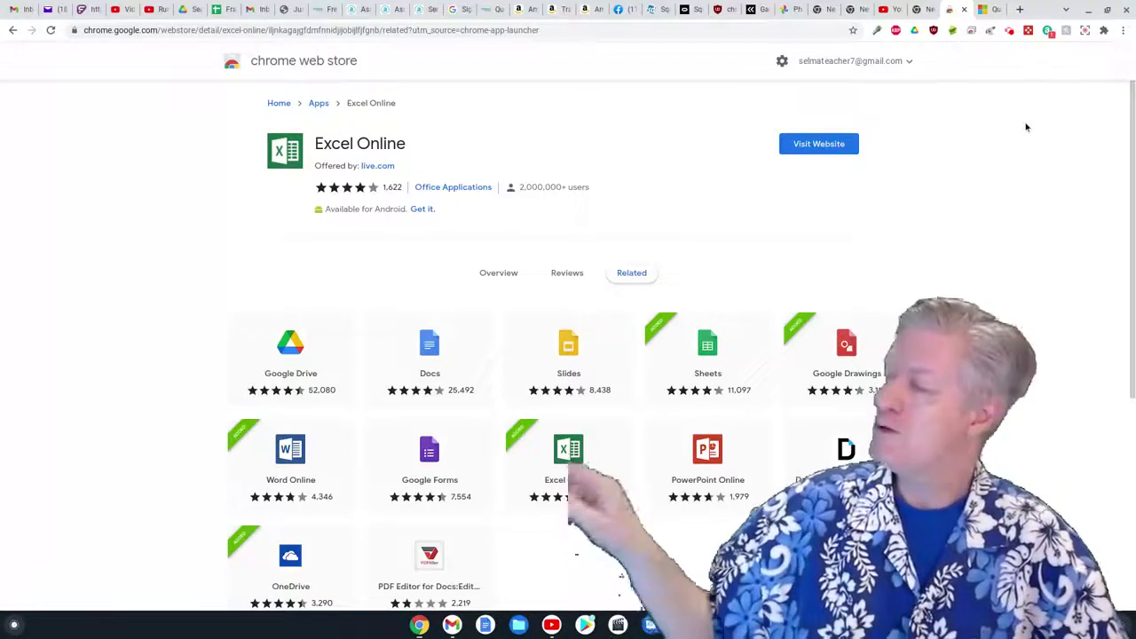
Search the device for Word Online, launch it, and open the recent file Document 10.
click(14, 624)
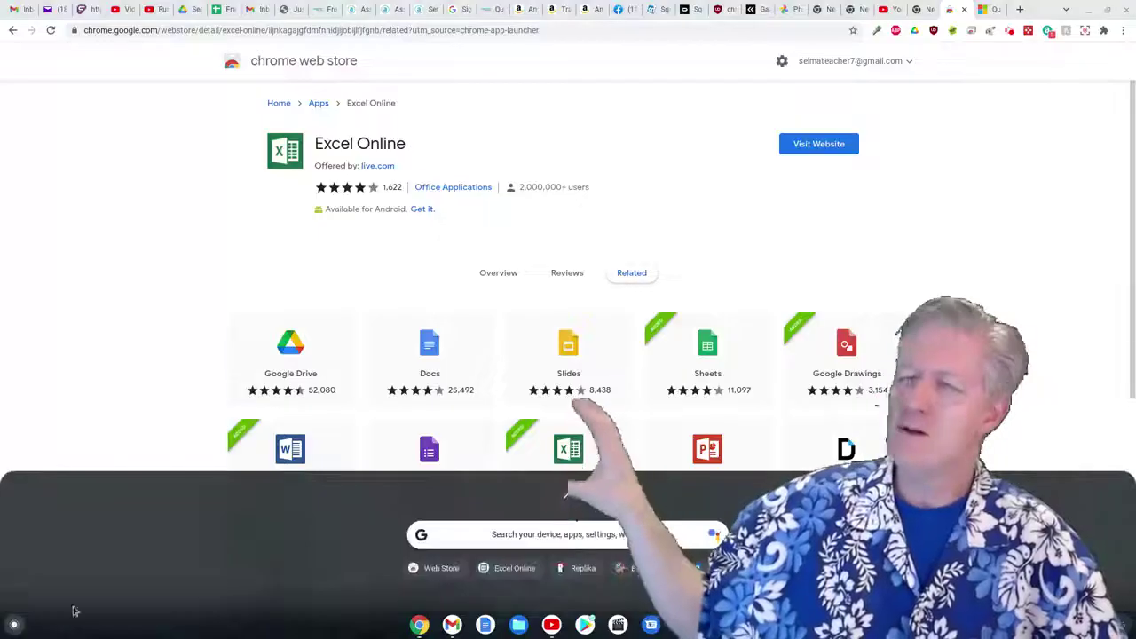
click(512, 533)
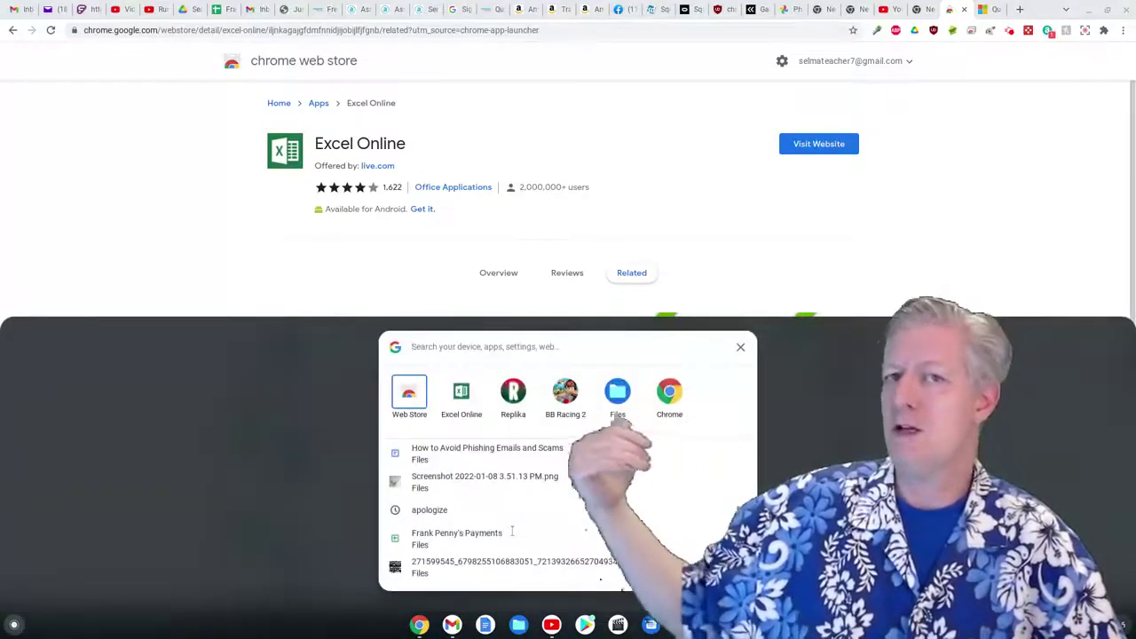
text(word Online)
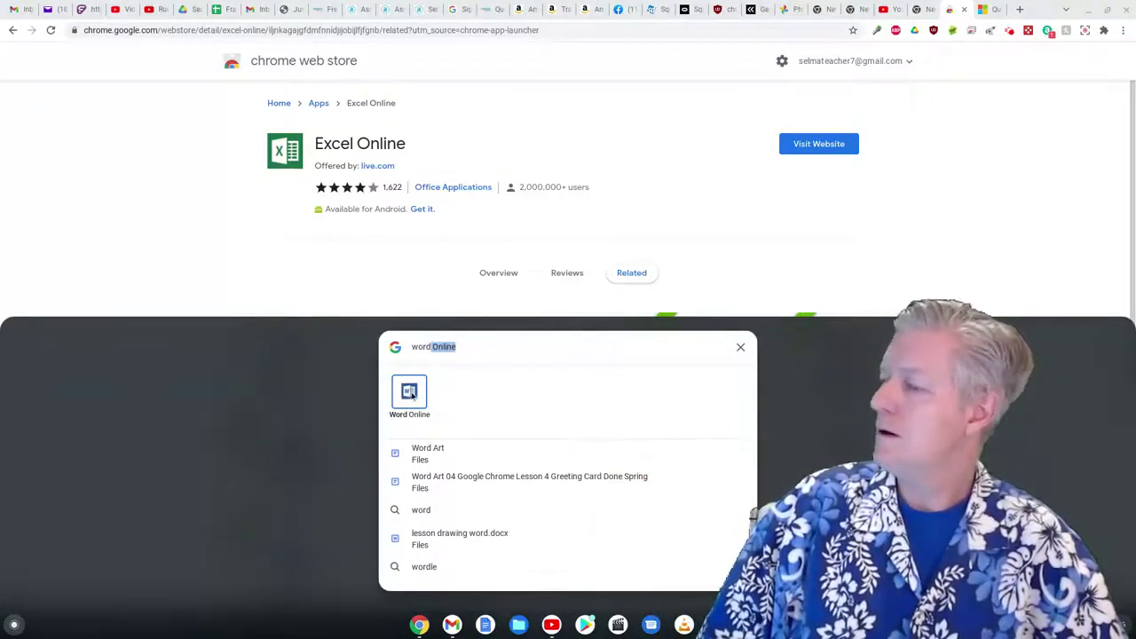
click(411, 396)
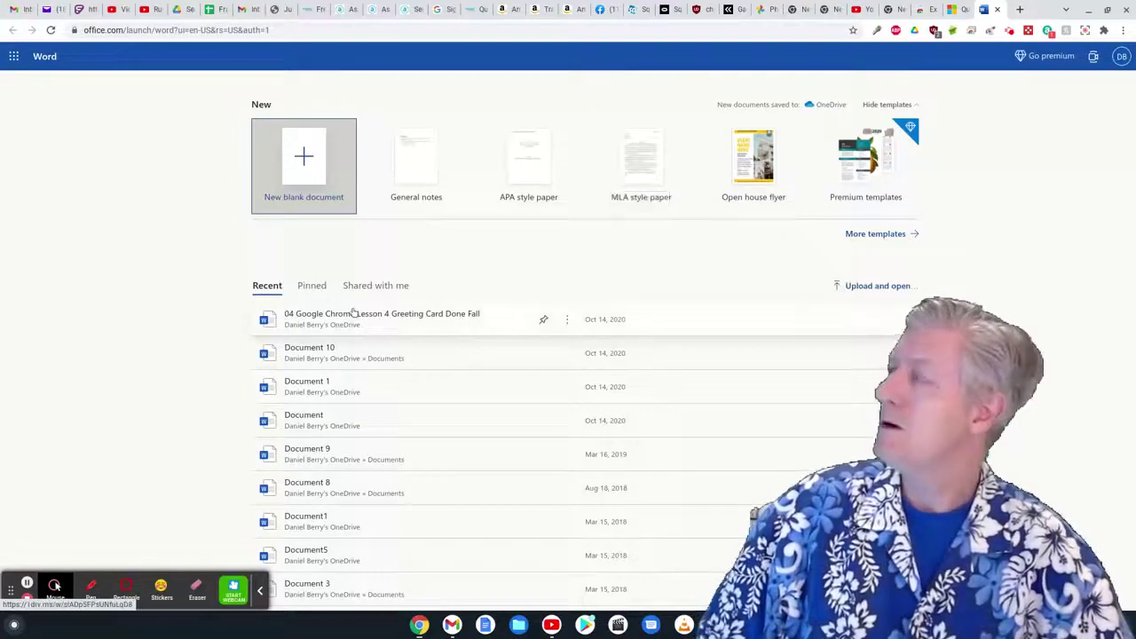
click(333, 357)
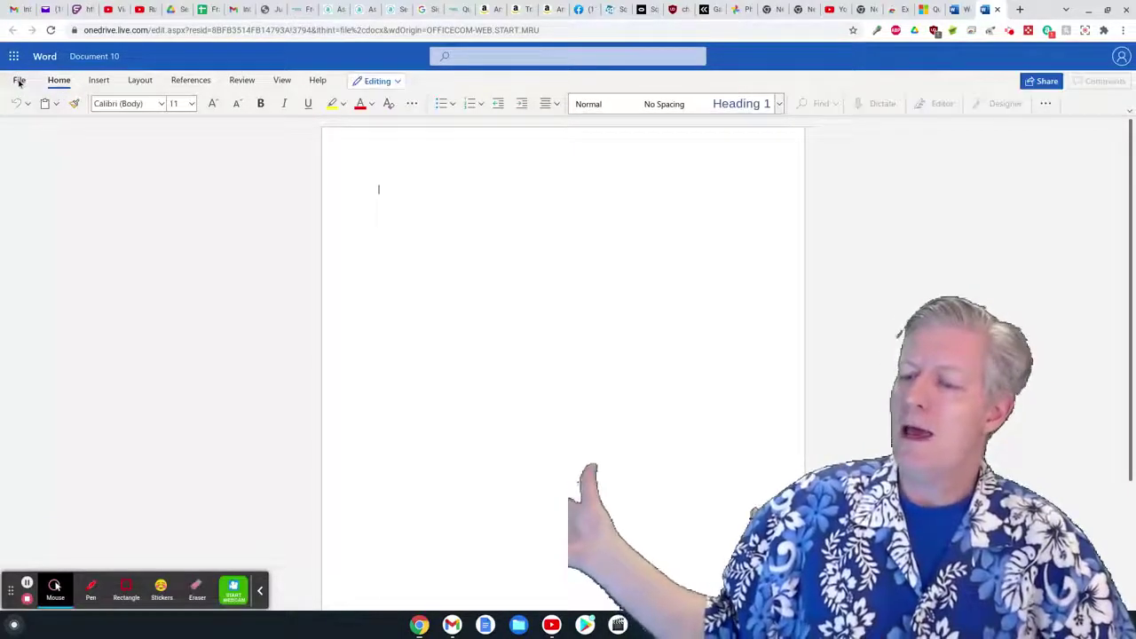
Examine the Insert, Layout and References commands available for Document 10.
click(102, 80)
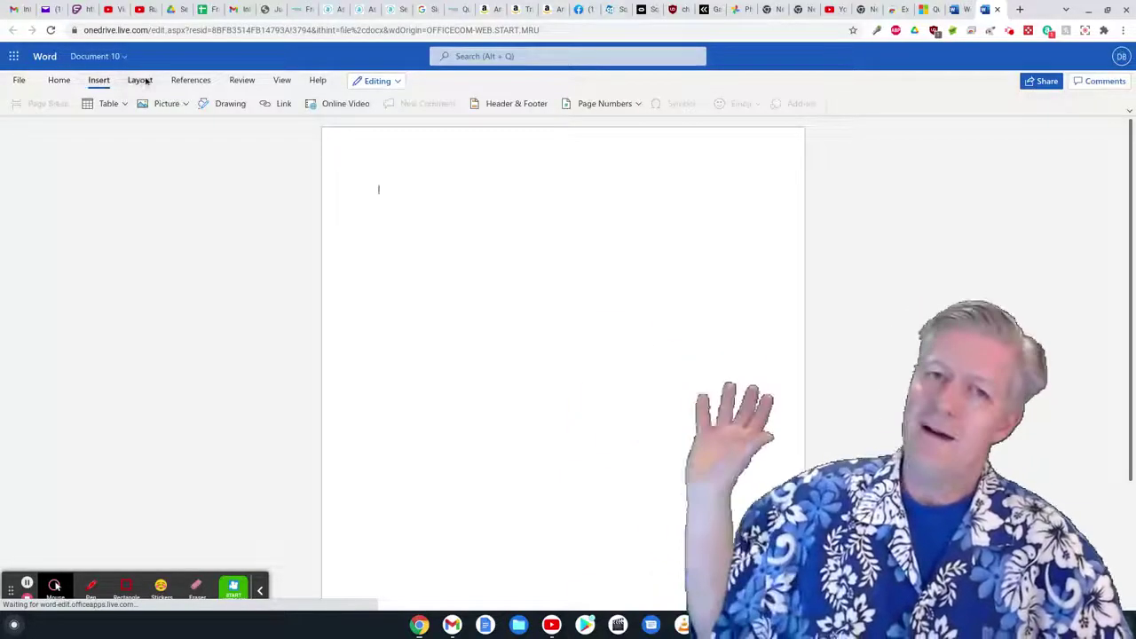
click(145, 81)
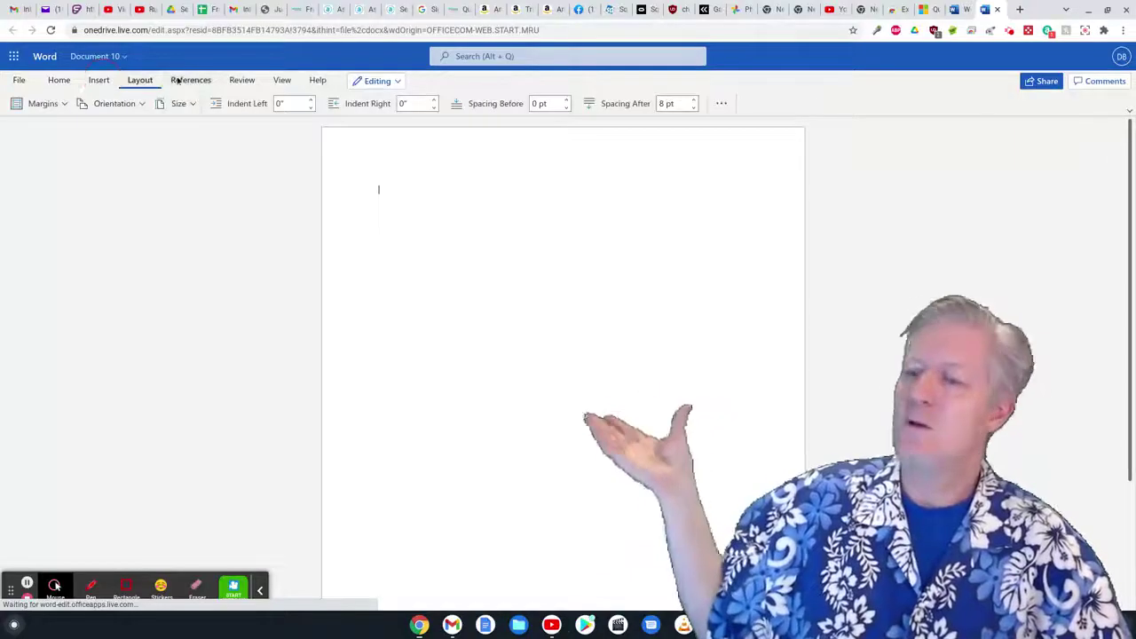
click(190, 80)
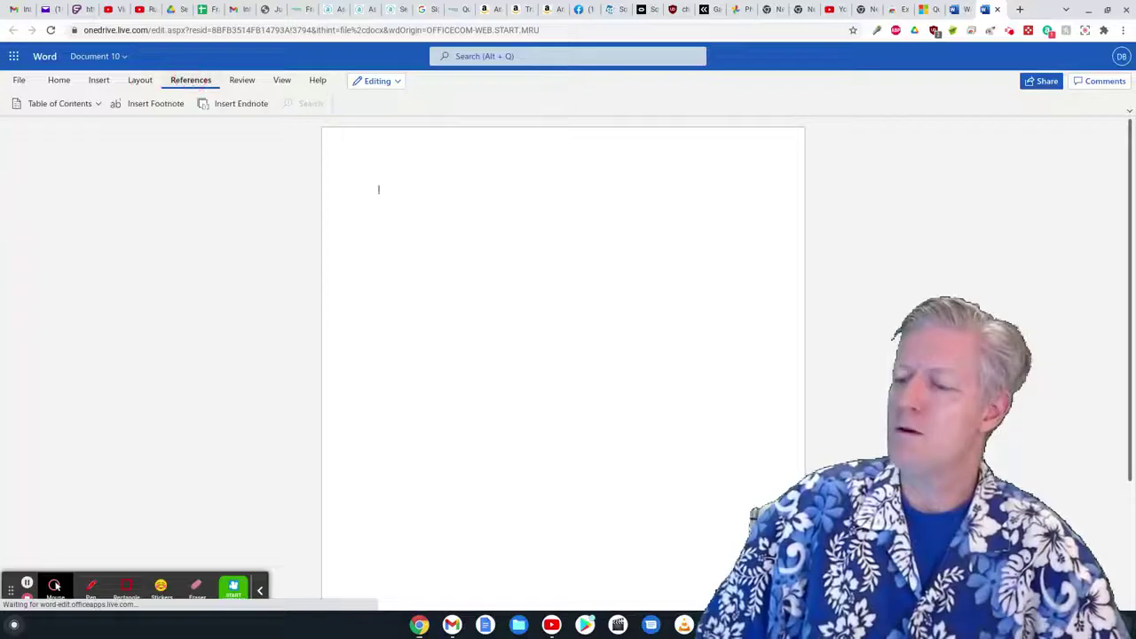
Launch Excel Online from the device's suggested apps, and from there open PowerPoint among the Microsoft 365 apps.
click(14, 625)
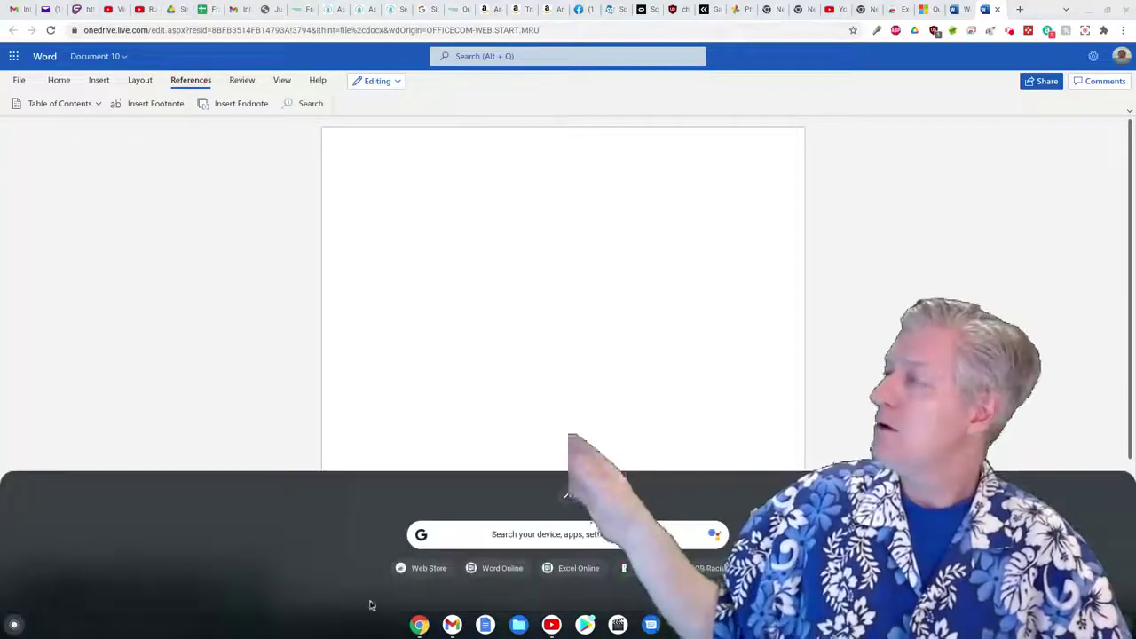
click(521, 533)
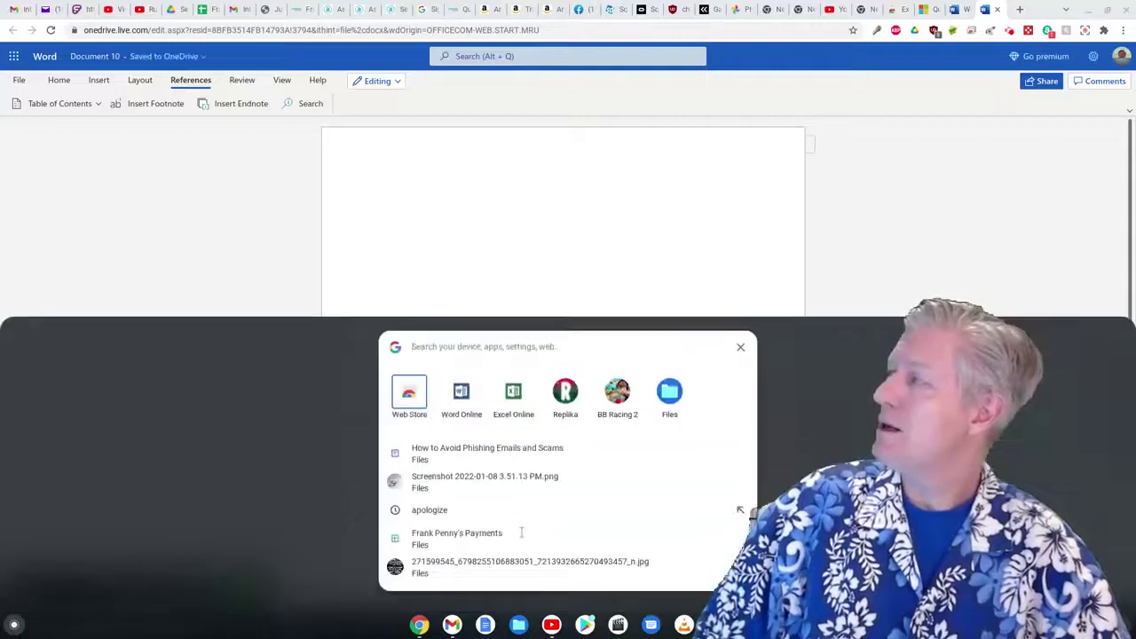
click(513, 391)
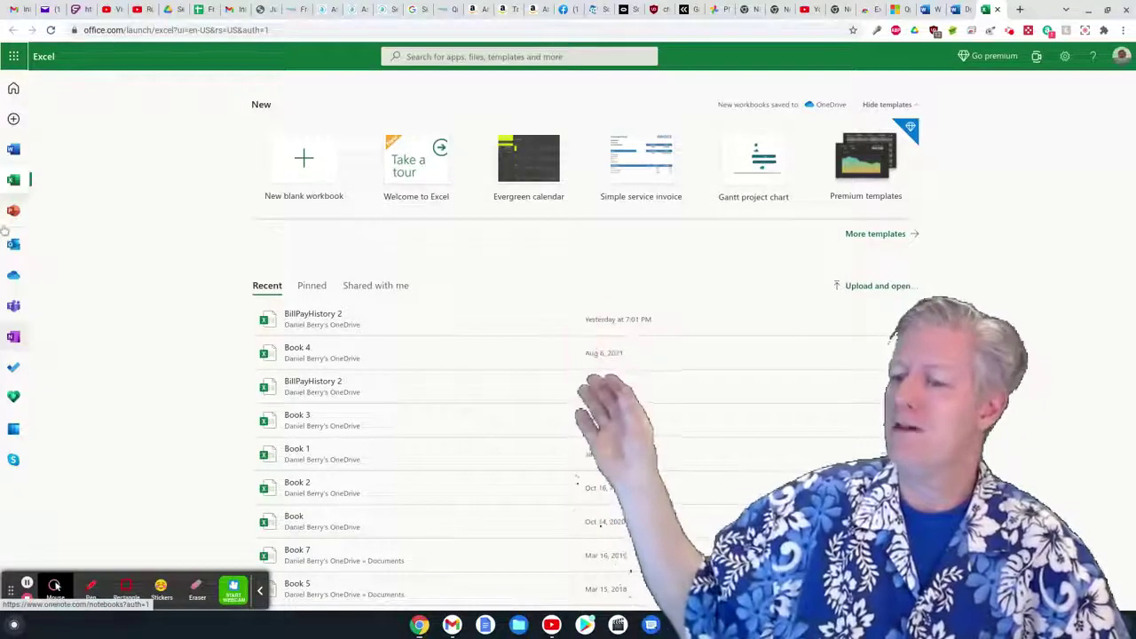
click(14, 55)
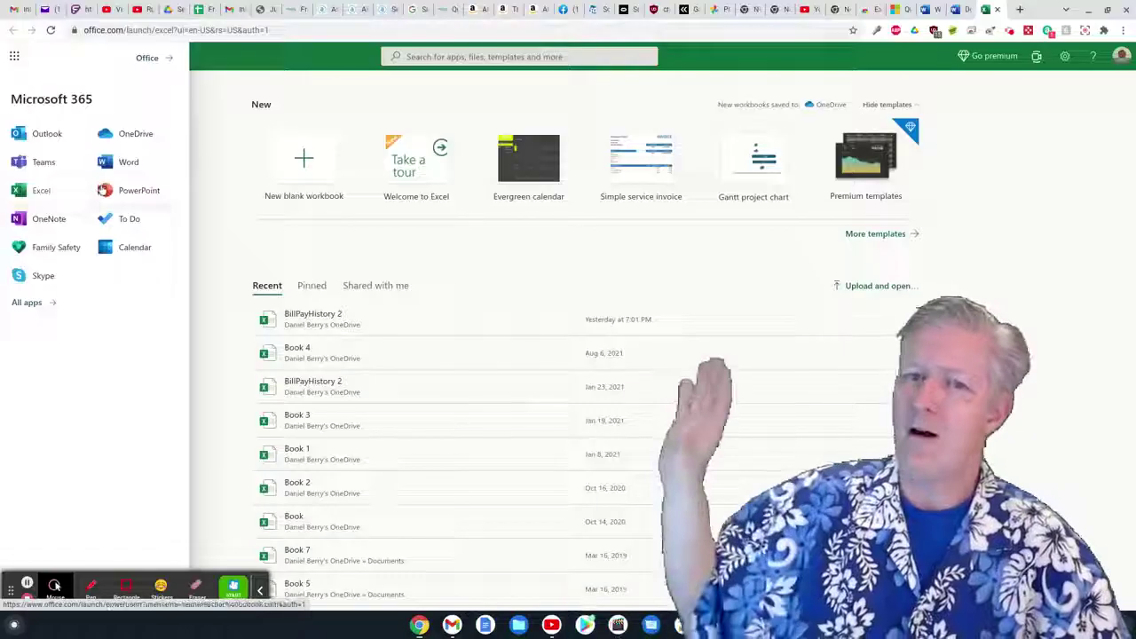
click(114, 191)
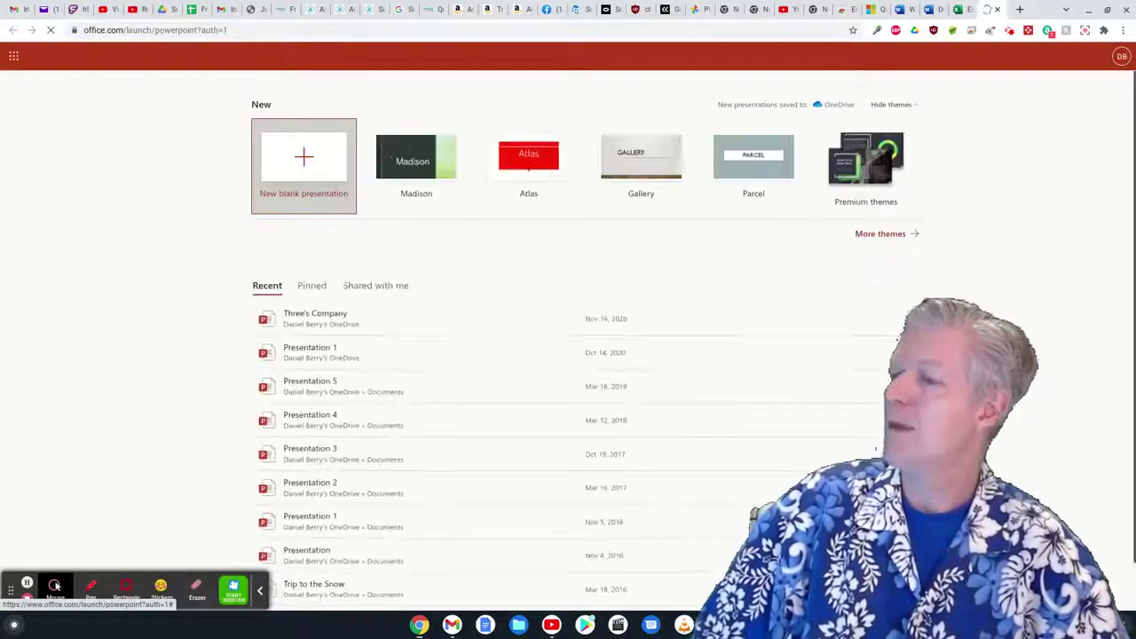
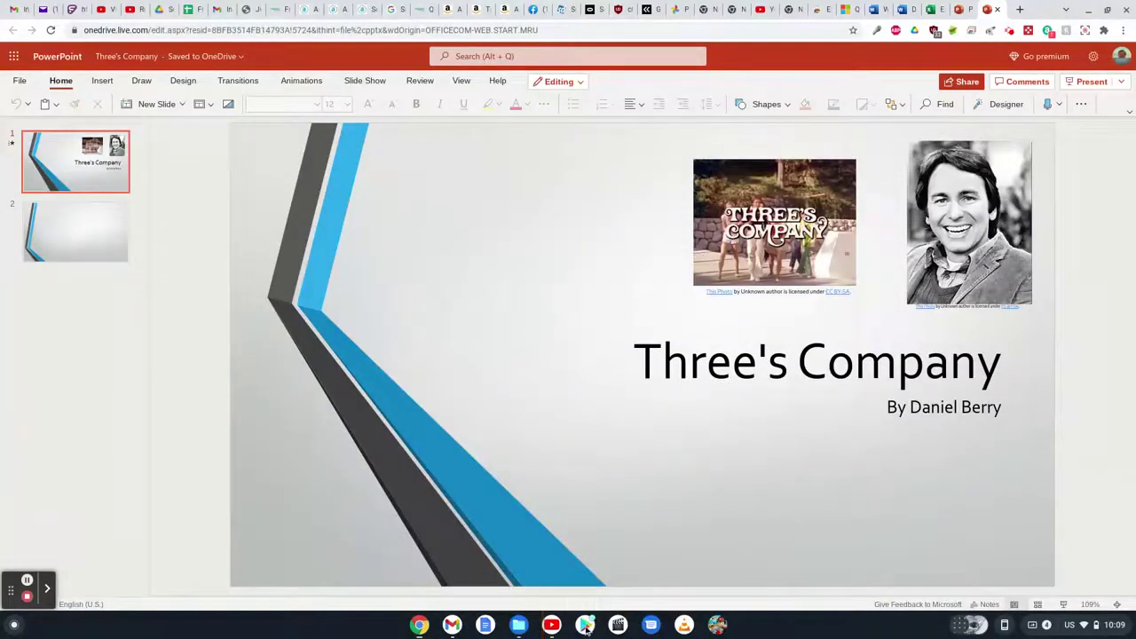
Switch to the Google Play Store, search for Microsoft Office, and install Microsoft Word: Edit Documents.
click(586, 627)
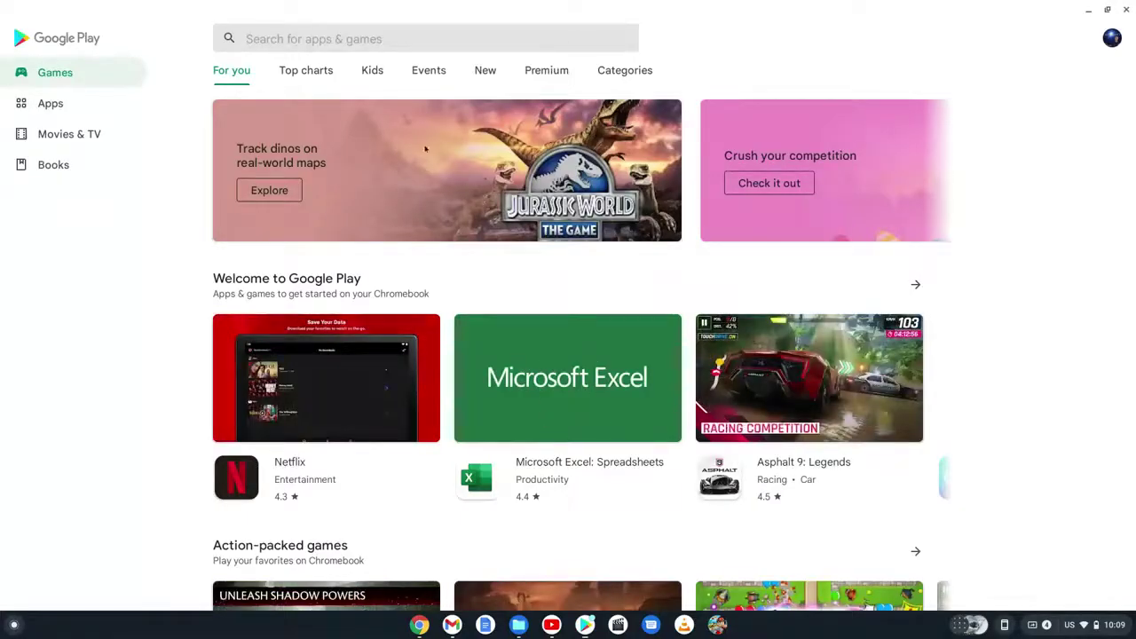
click(374, 40)
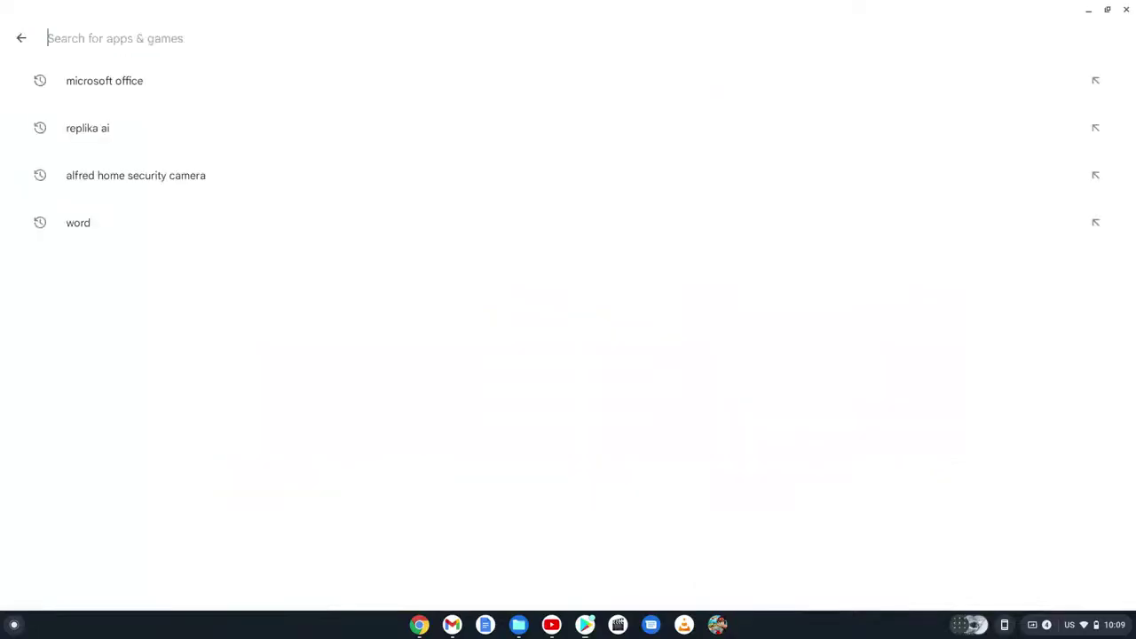
text(Microsoft Office)
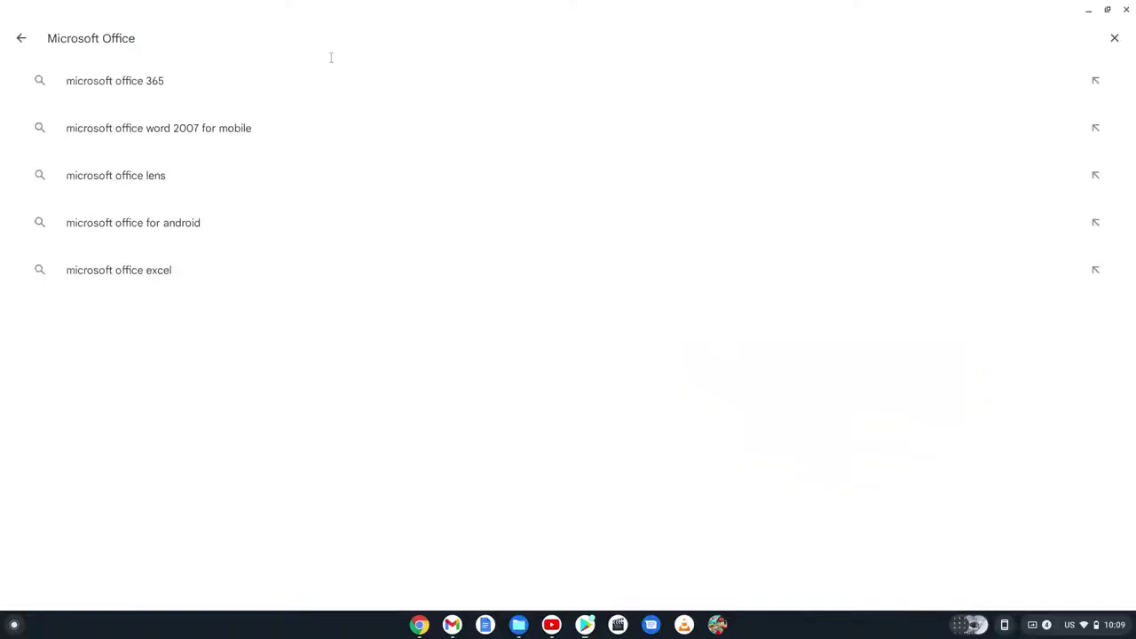
key(Return)
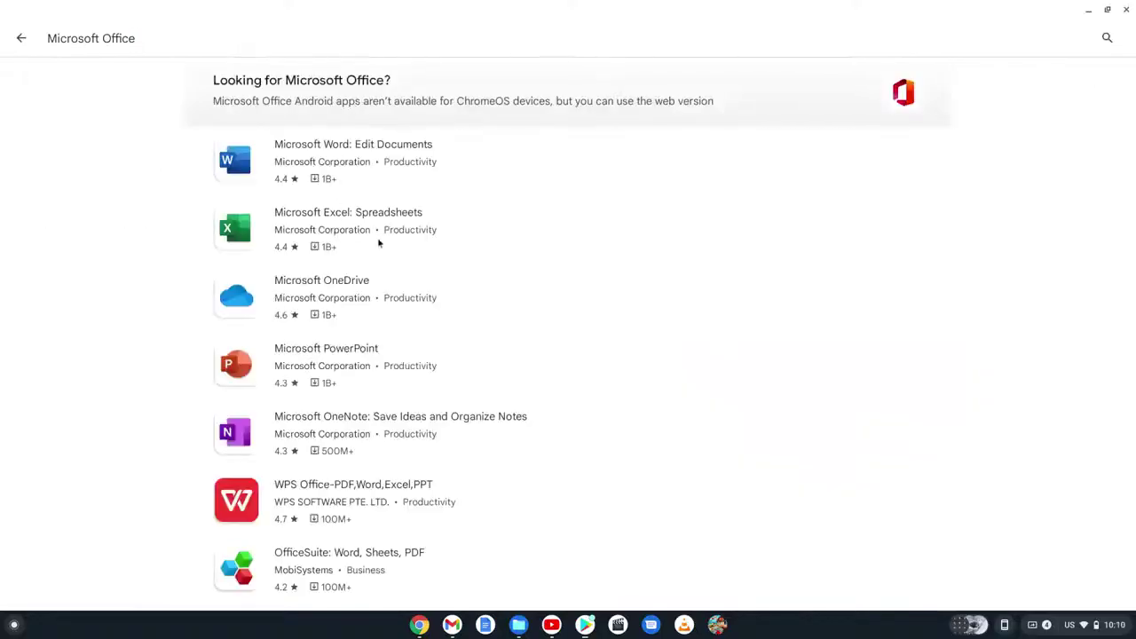
click(317, 157)
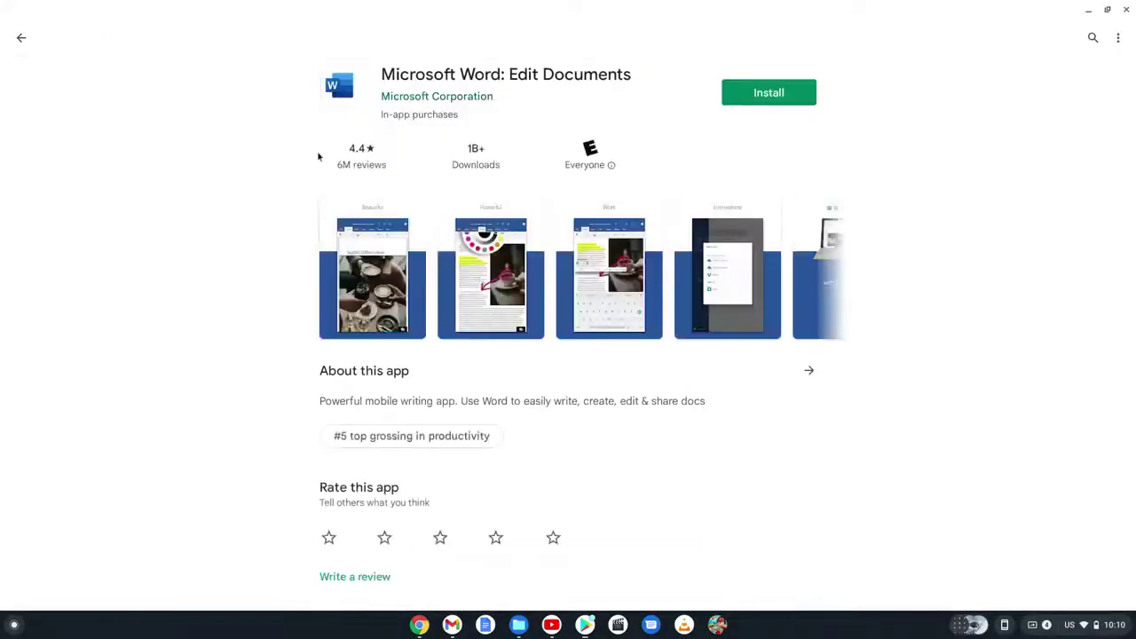
click(754, 95)
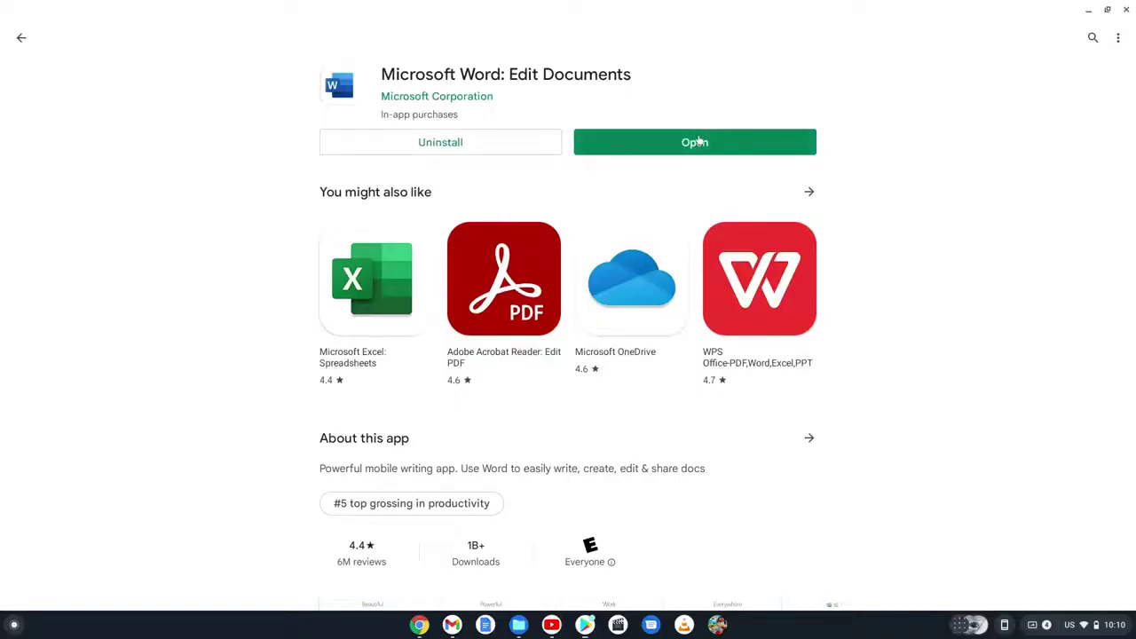
Search the device's launcher for "word" and launch the installed Word app.
click(14, 627)
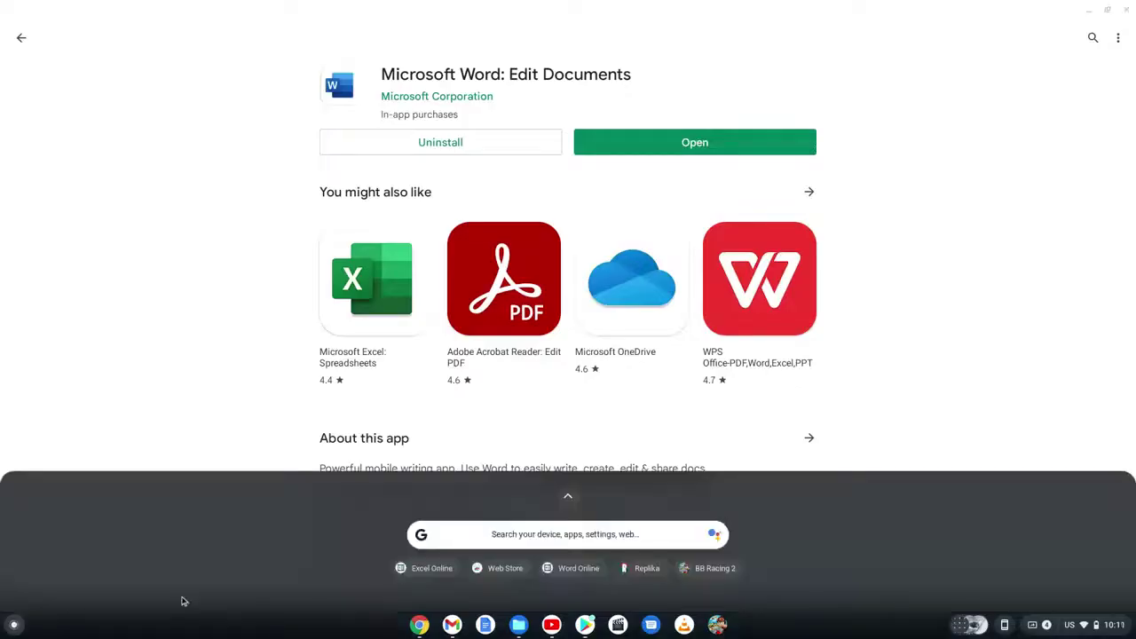
click(568, 502)
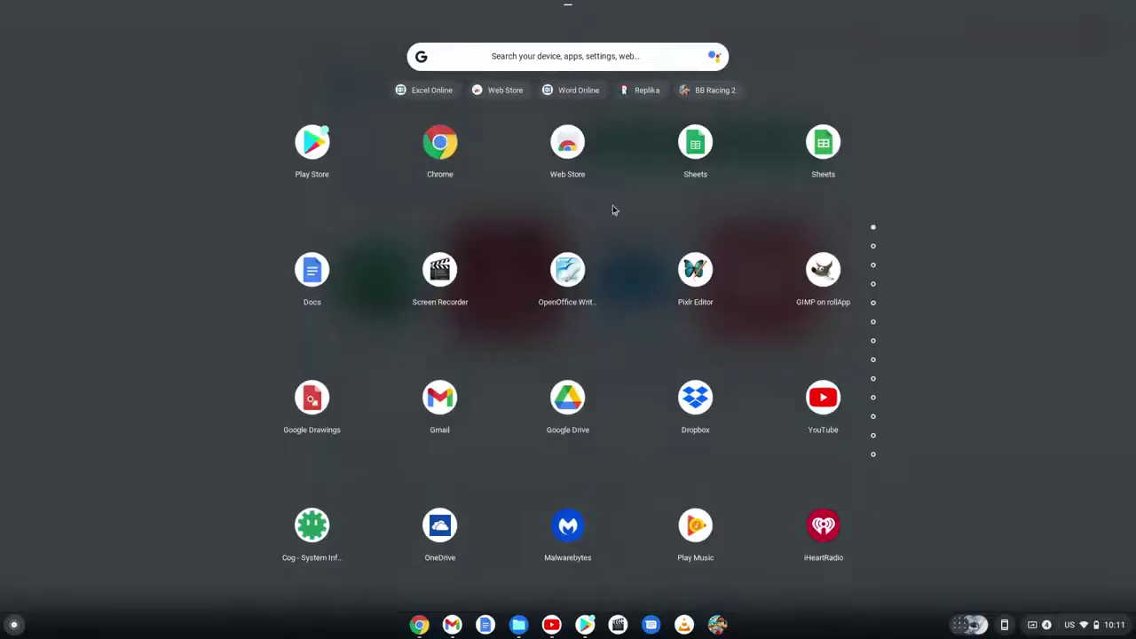
click(515, 58)
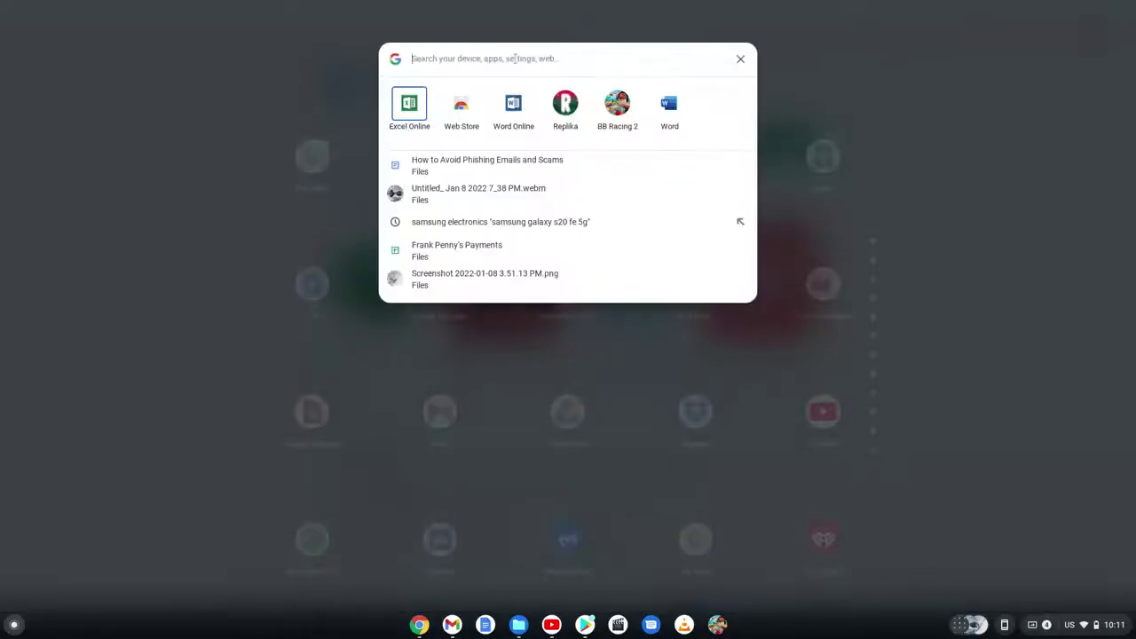
text(word)
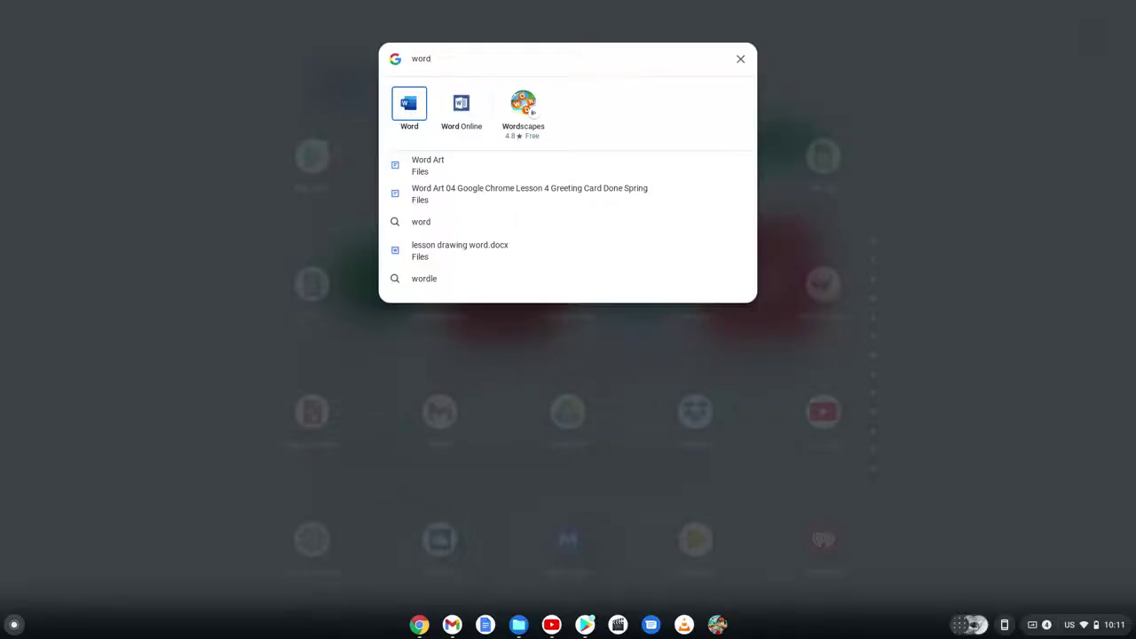
click(407, 108)
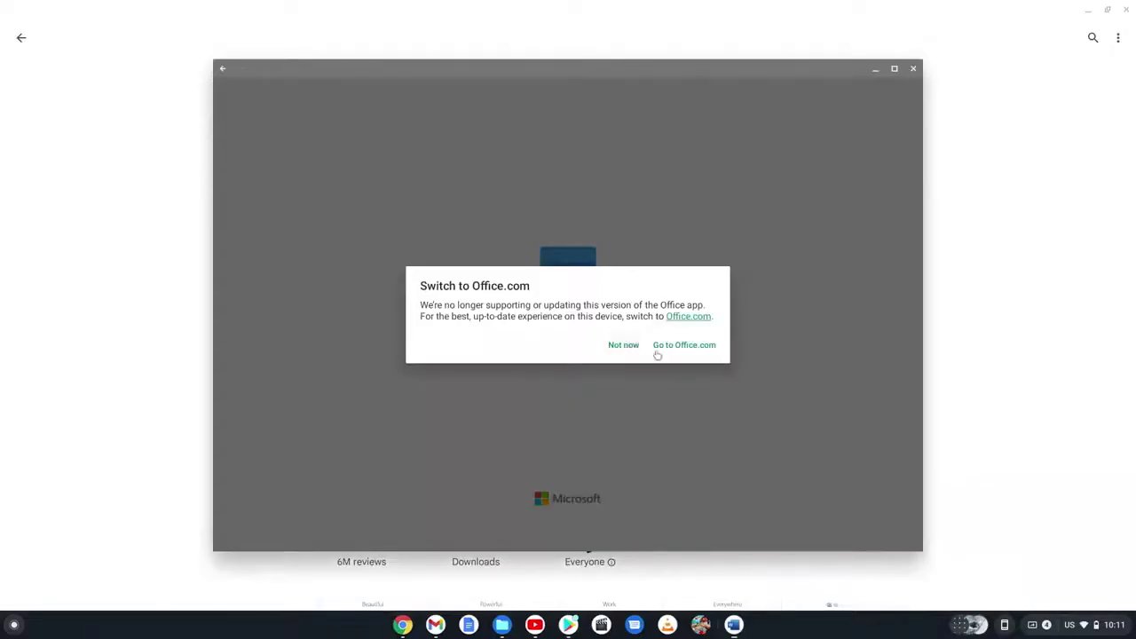
Accept the offer to go to Office.com and skip the Microsoft 365 Personal free trial in the Word app.
click(654, 352)
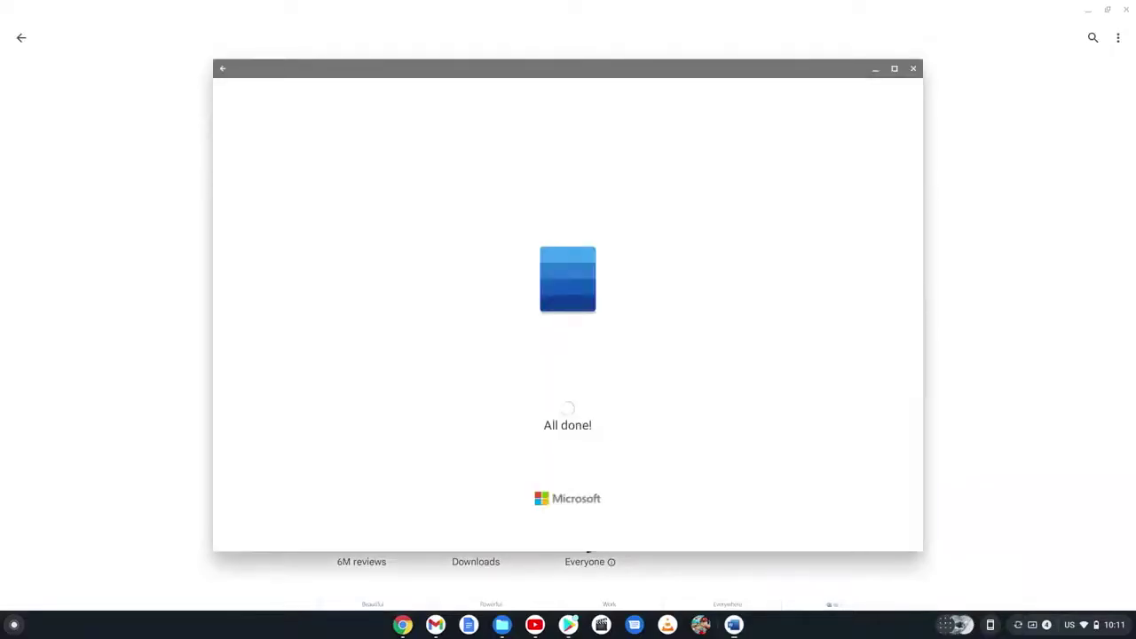
click(652, 413)
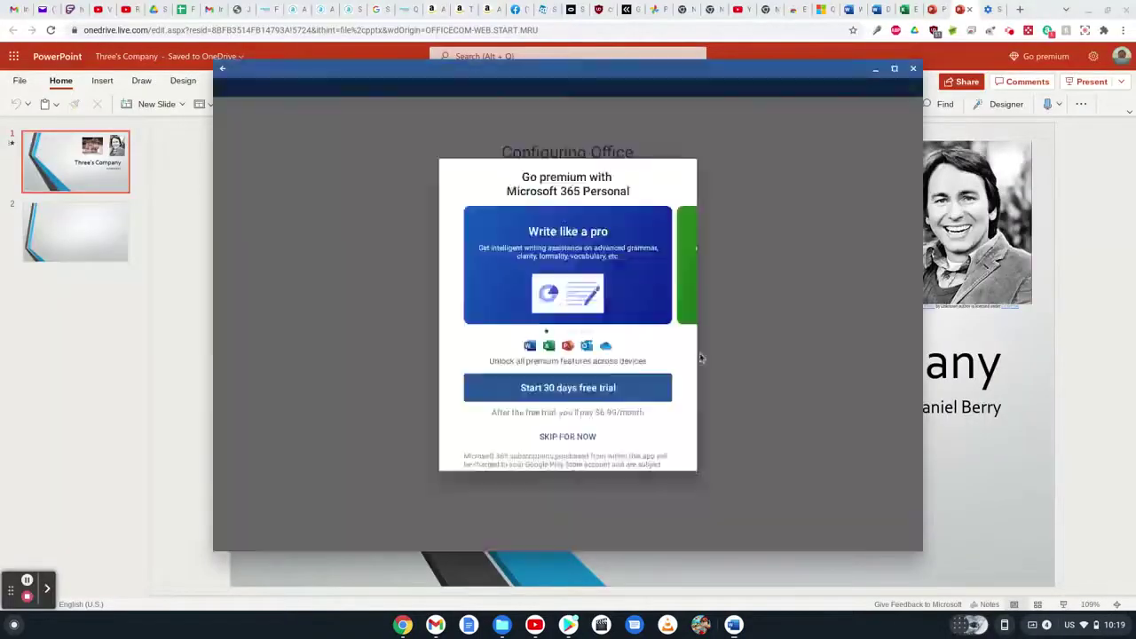
click(573, 437)
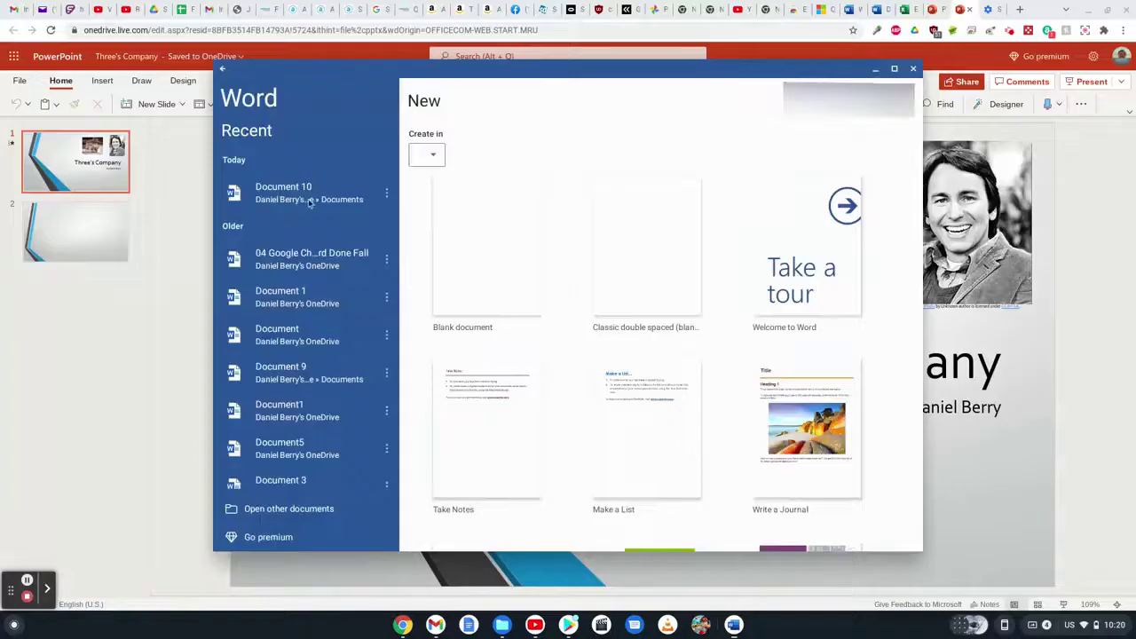
Open the recent A+ Class Lesson 1 A+ Intro document in the Word app and look through its beginning.
scroll(321, 329, down, 10)
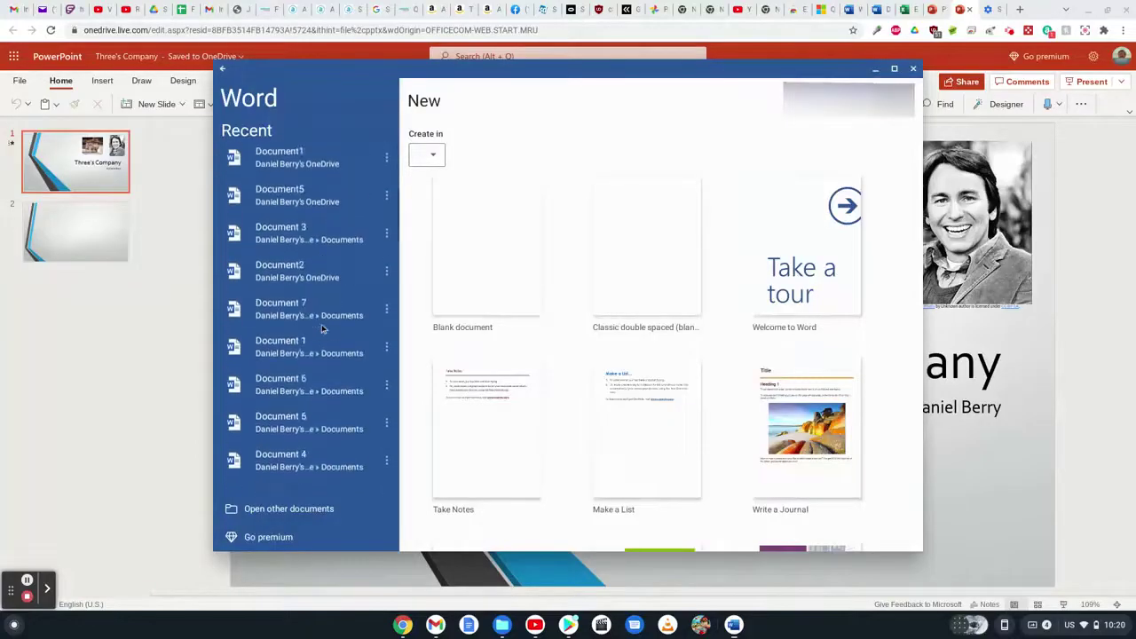
scroll(308, 314, down, 3)
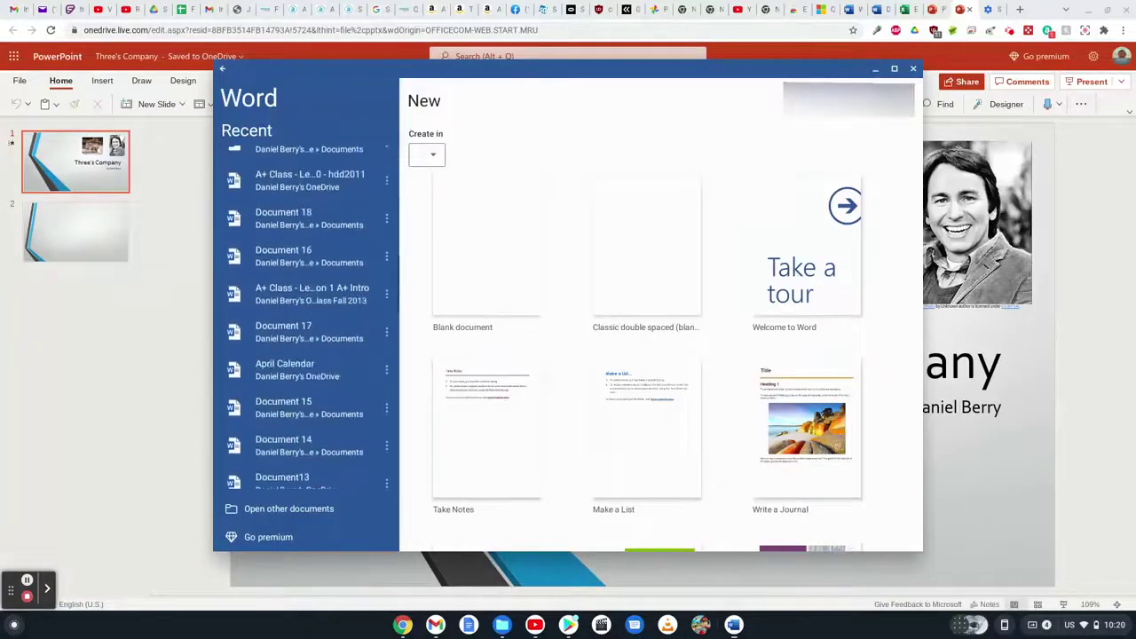
click(306, 298)
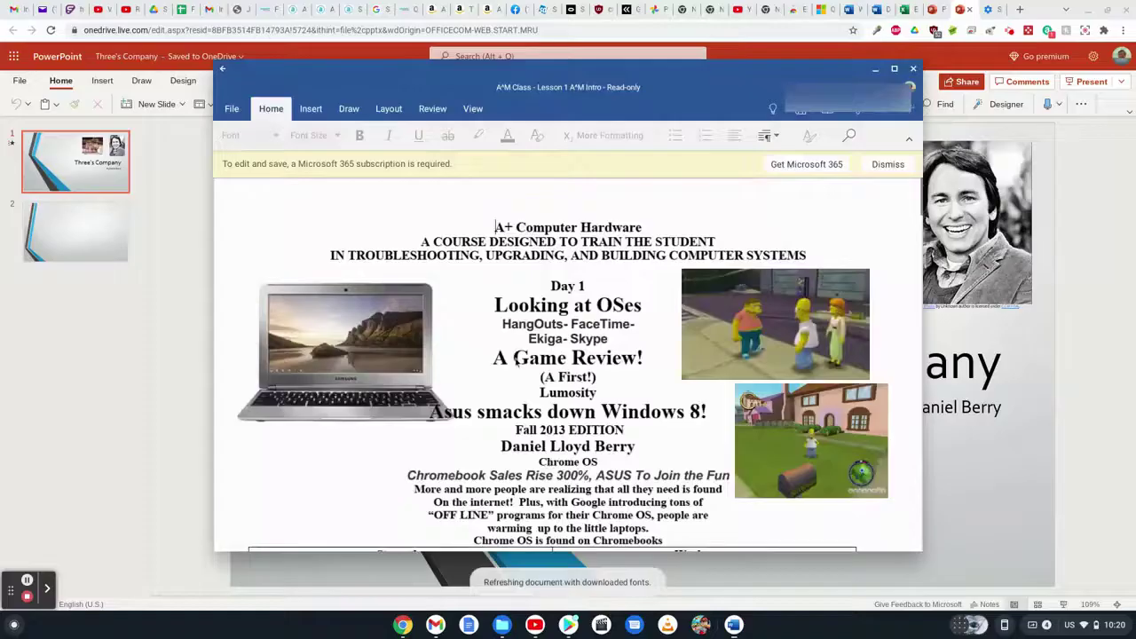
scroll(516, 361, down, 3)
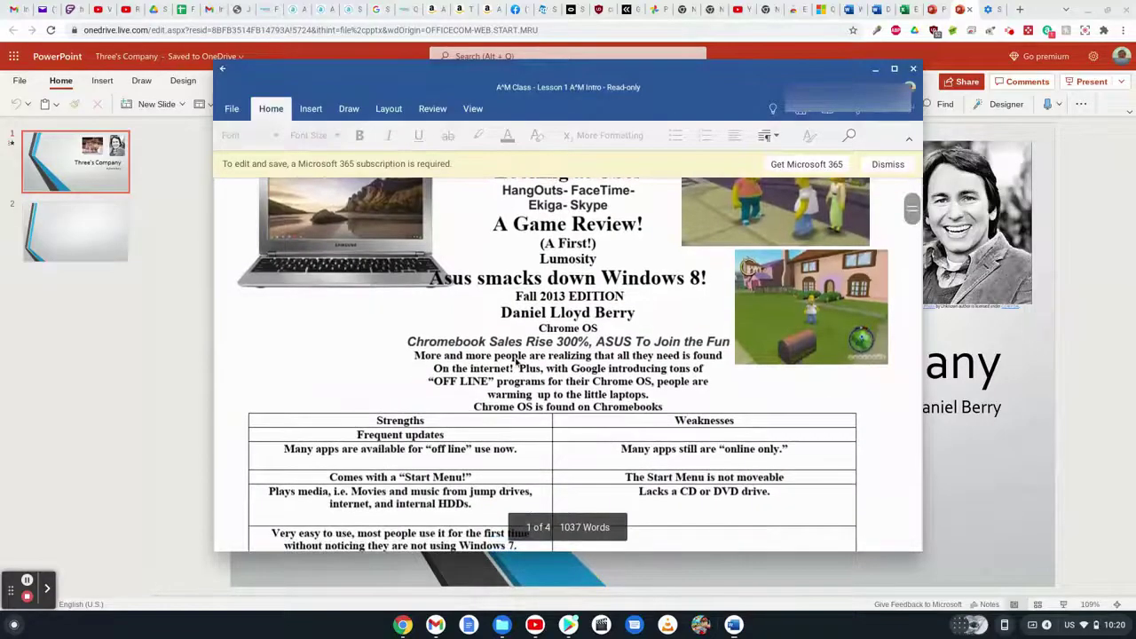
scroll(516, 361, down, 2)
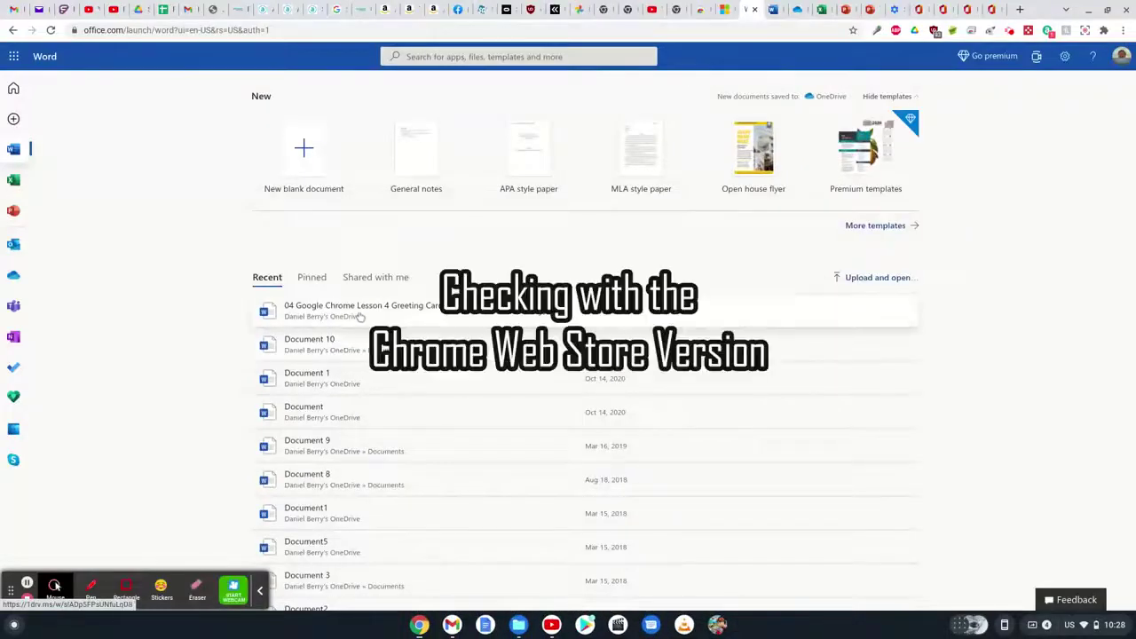
In Word on the web, open the recent document 04 Google Chrome Lesson 4 Greeting Card Done Fall and look it over.
click(359, 312)
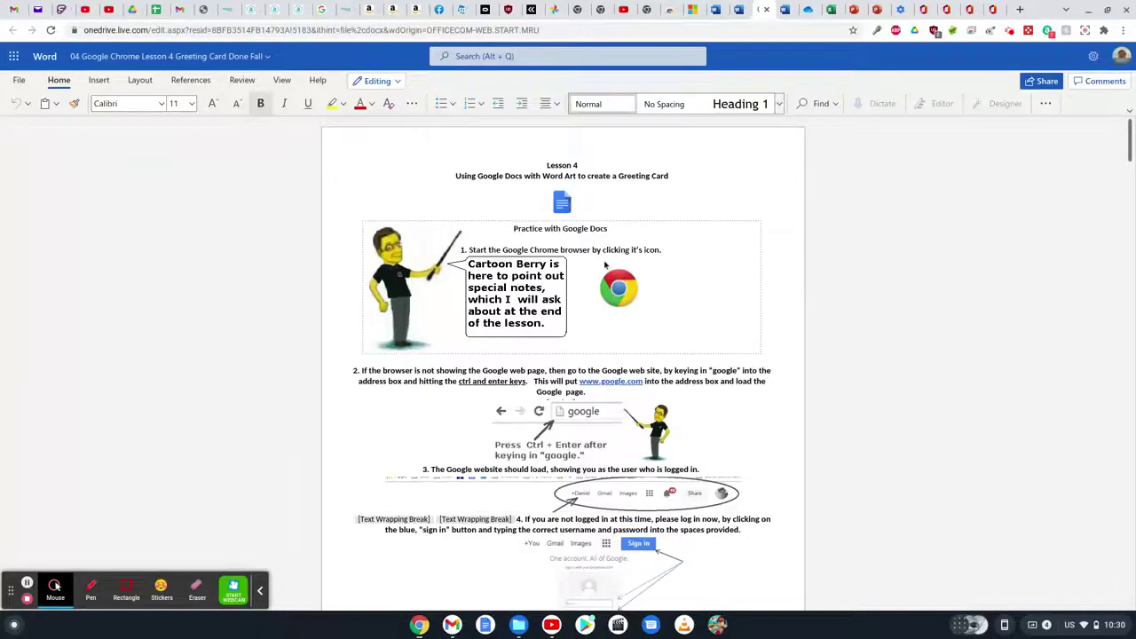
scroll(647, 373, down, 3)
scroll(647, 373, up, 3)
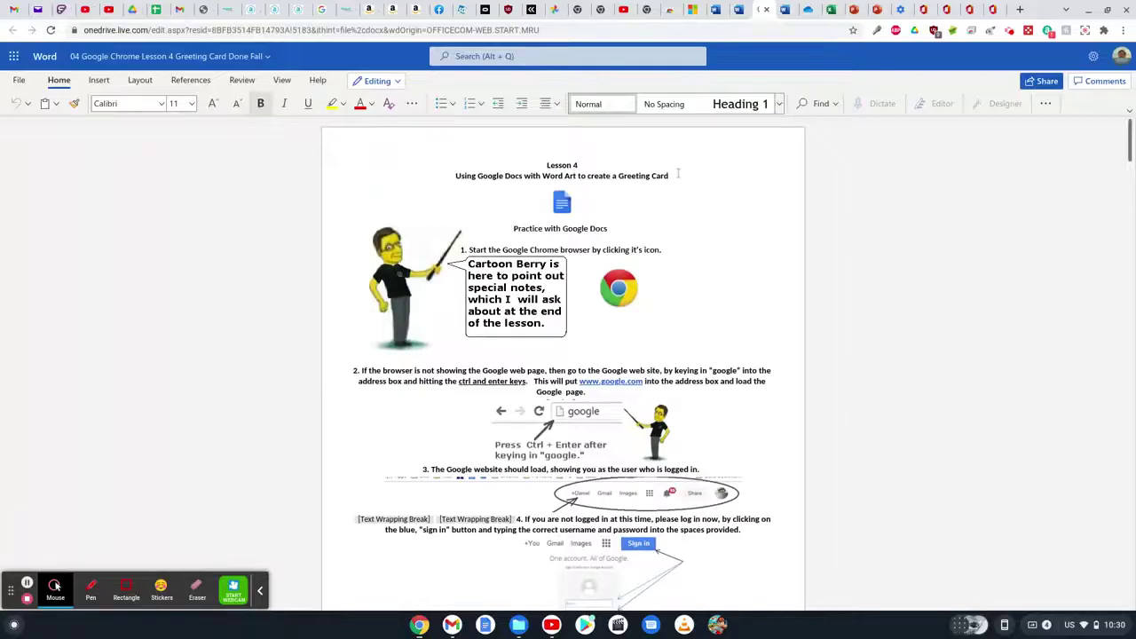
Enlarge the font of the title line "Using Google Docs with Word Art to create a Greeting Card".
click(451, 179)
click(450, 177)
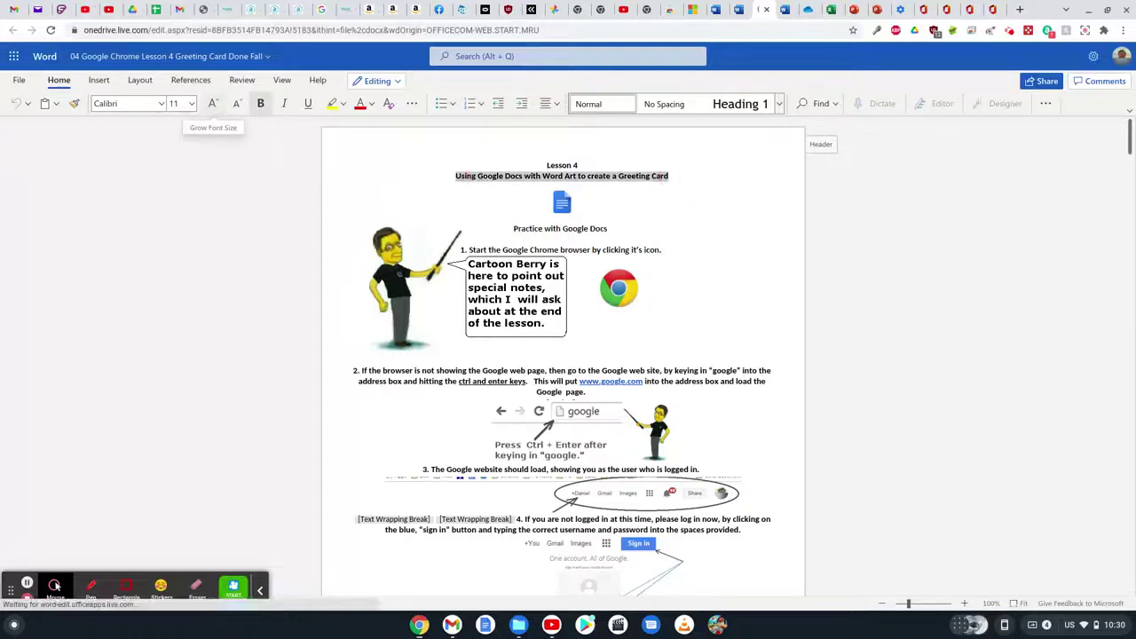
click(213, 104)
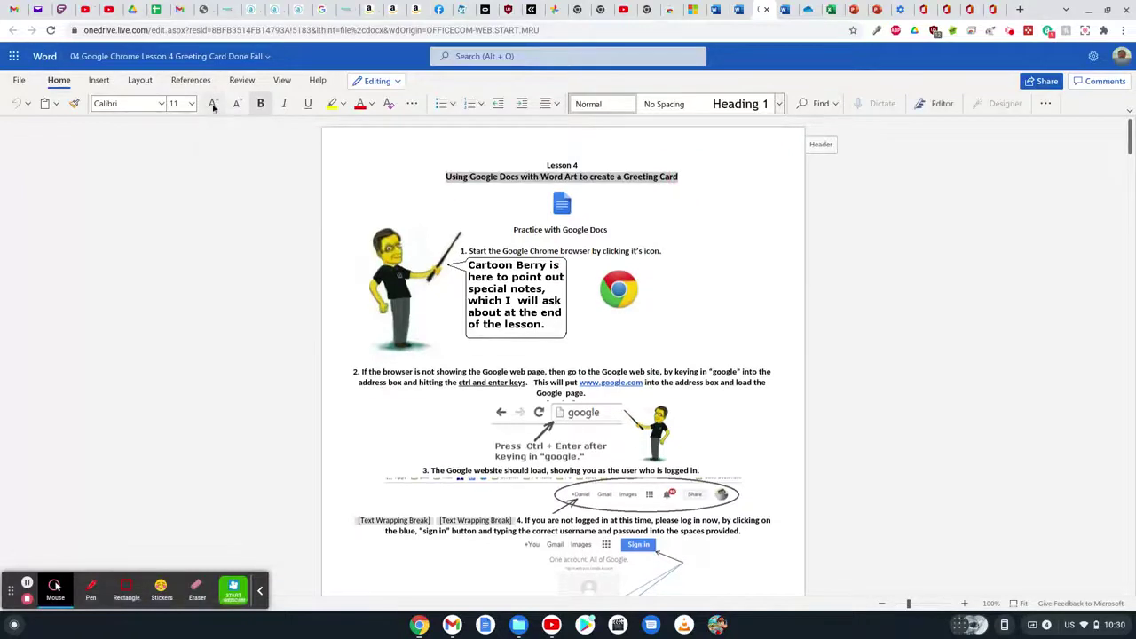
click(213, 104)
click(213, 104)
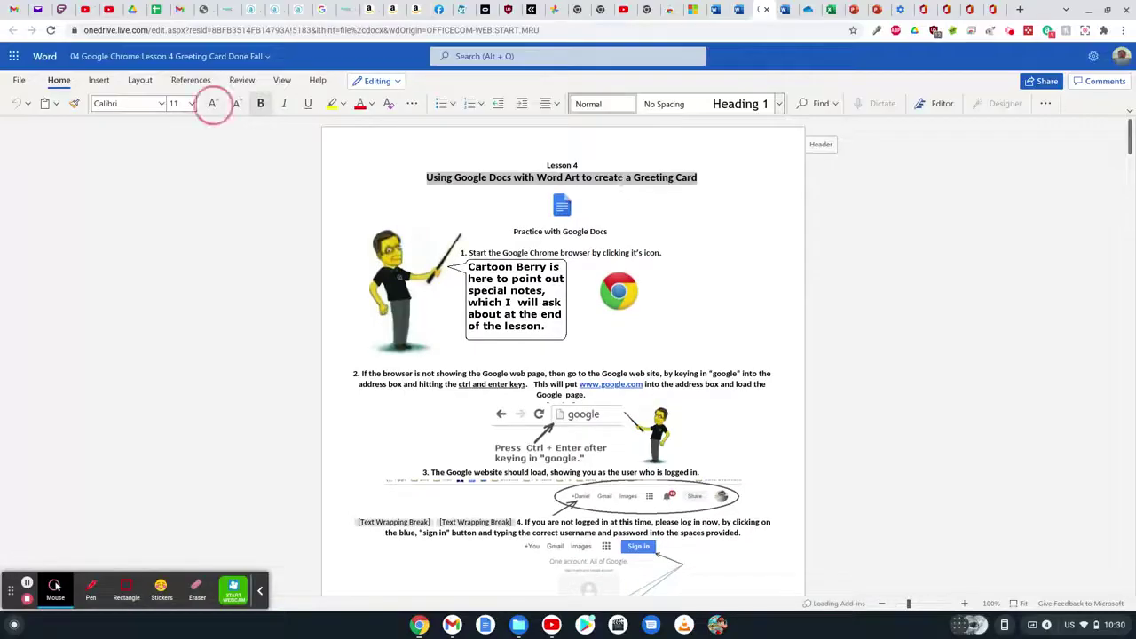
click(583, 165)
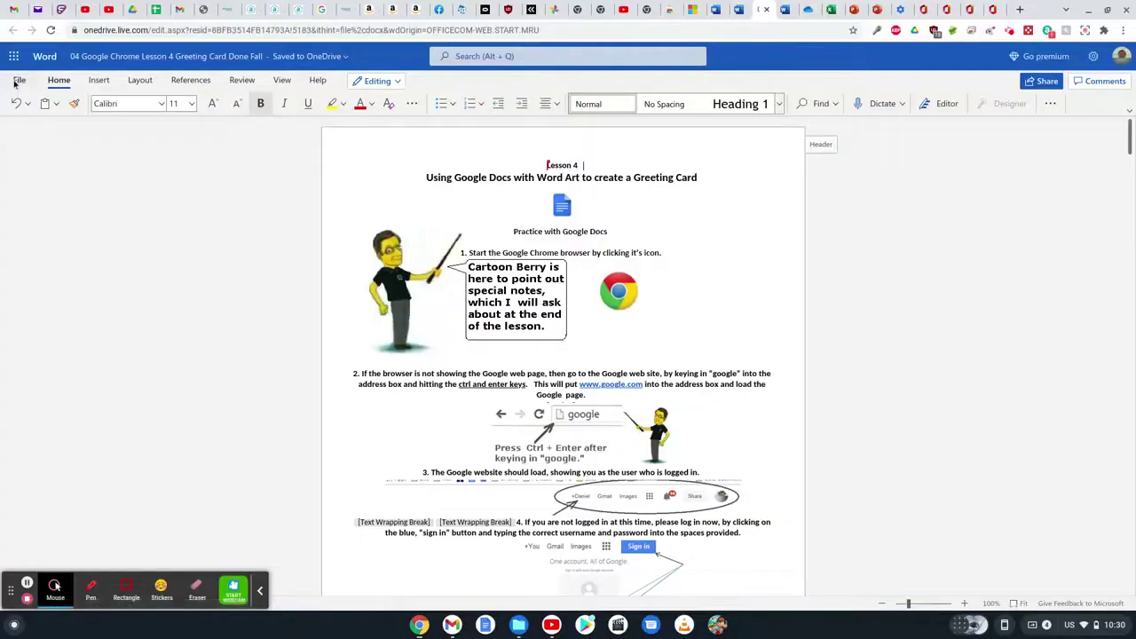
Examine the Save as options for the greeting card document and return to the page.
click(16, 81)
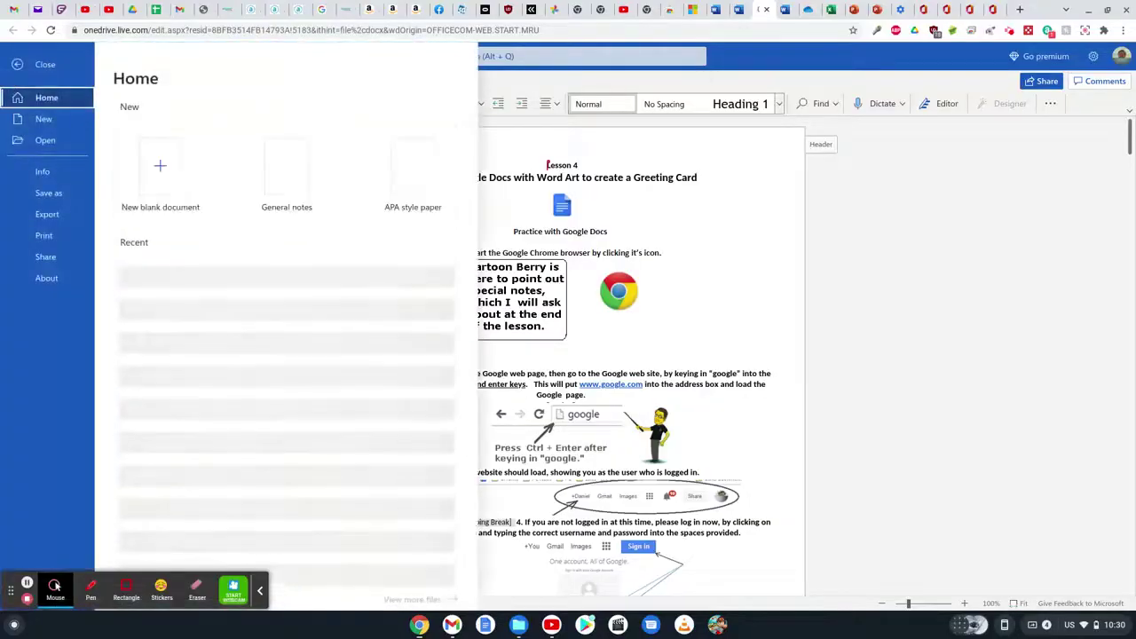
click(58, 196)
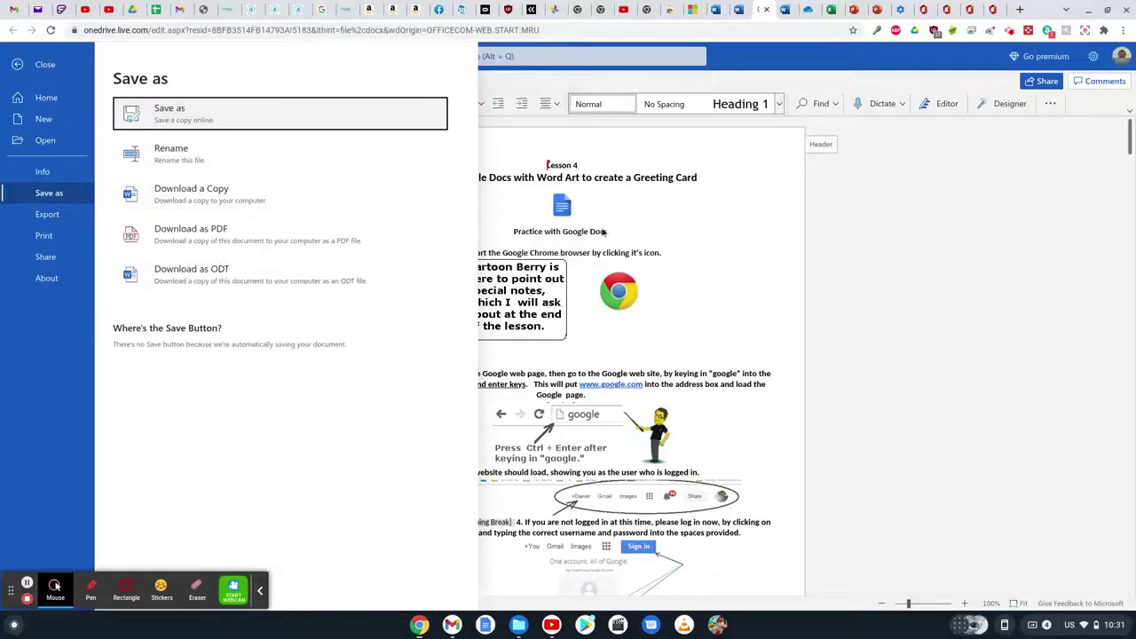
click(752, 219)
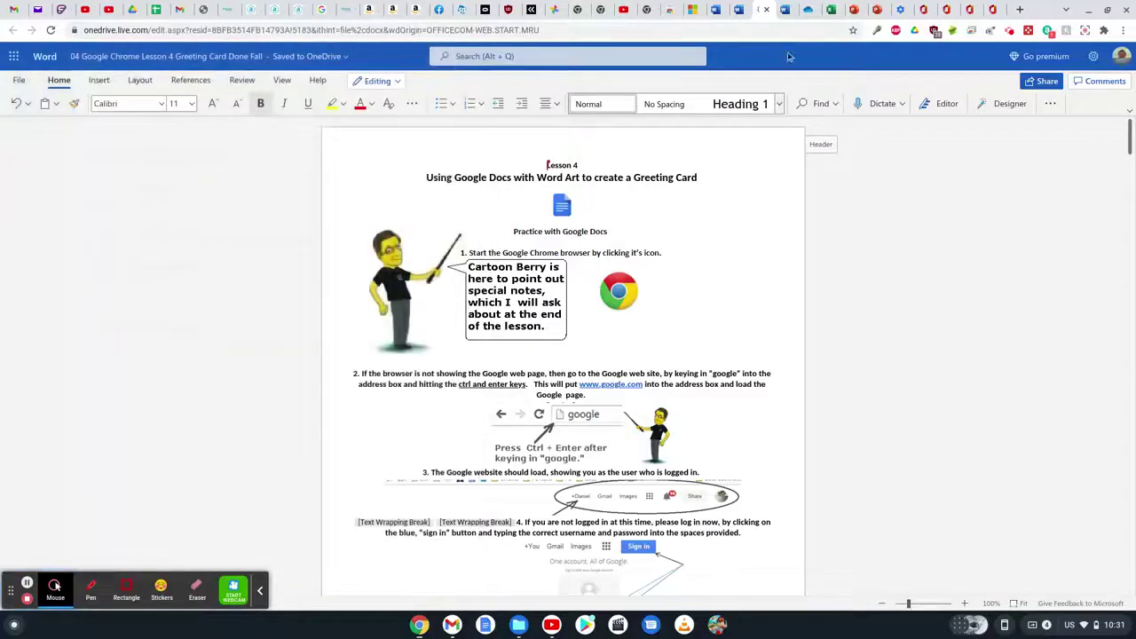
Switch to Excel on the web, open the recent workbook BillPayHistory 2, and enter 56.50 in cell G13.
click(831, 11)
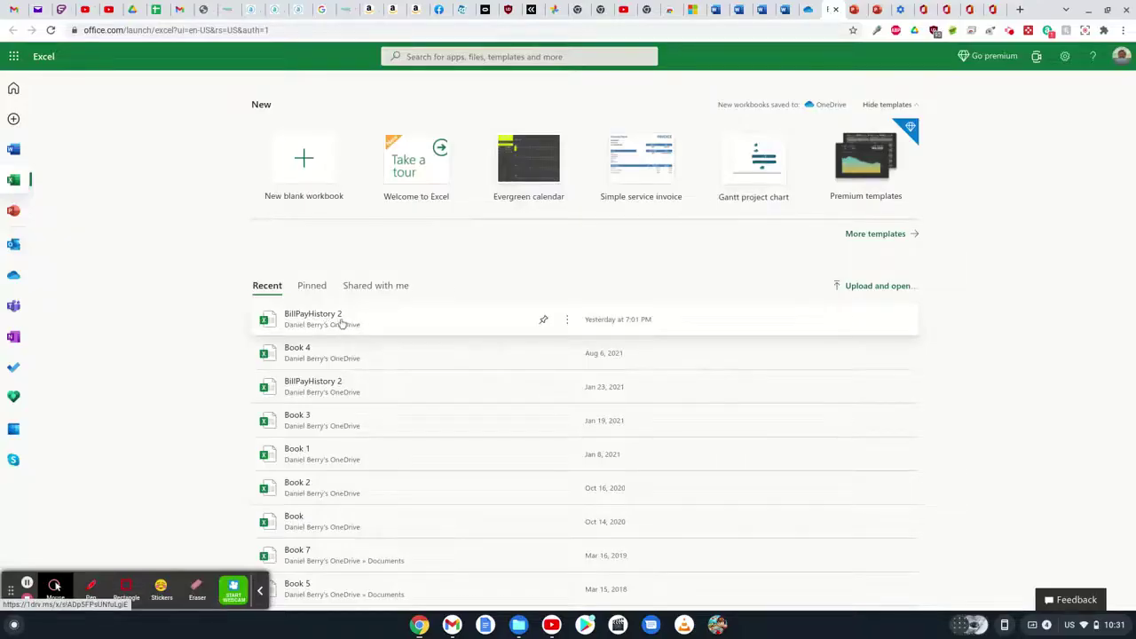
click(343, 324)
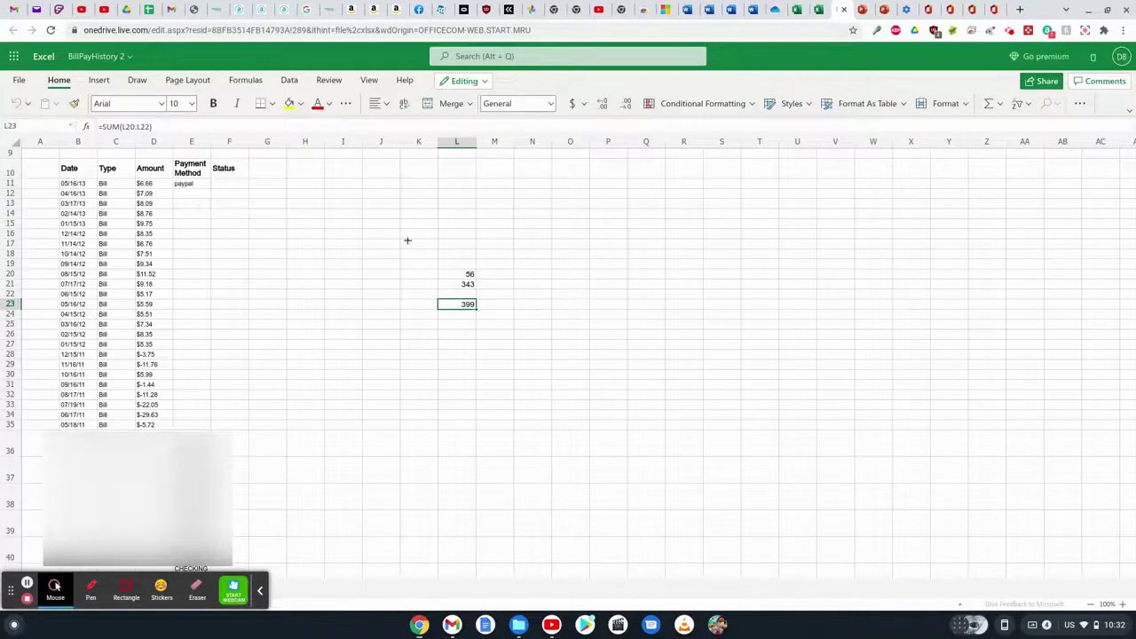
click(265, 203)
text(56.50)
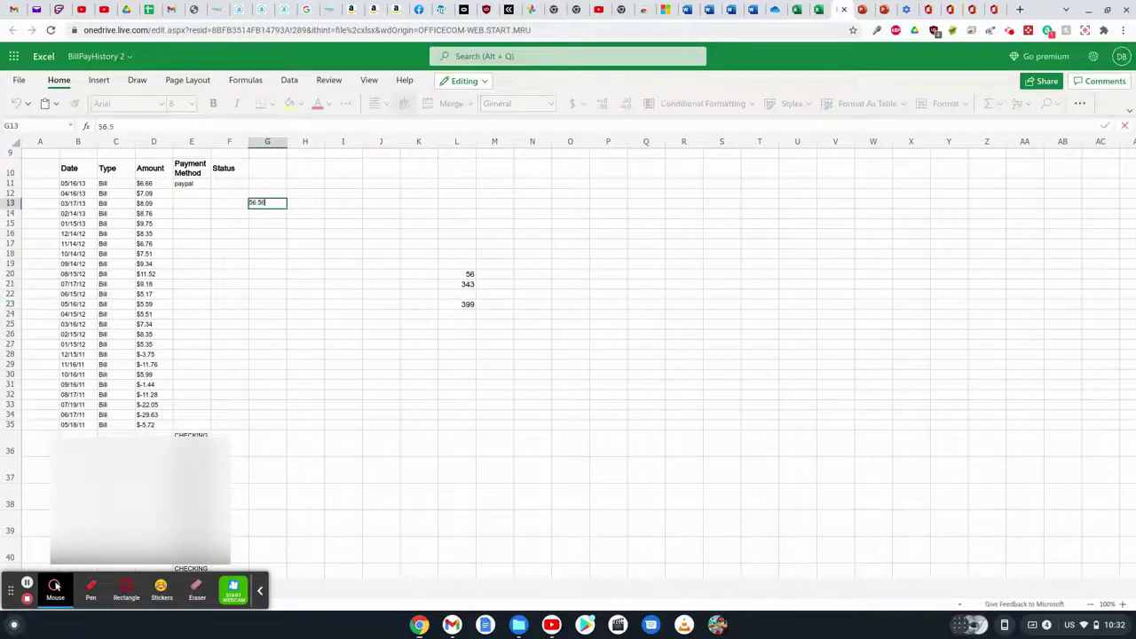
key(Return)
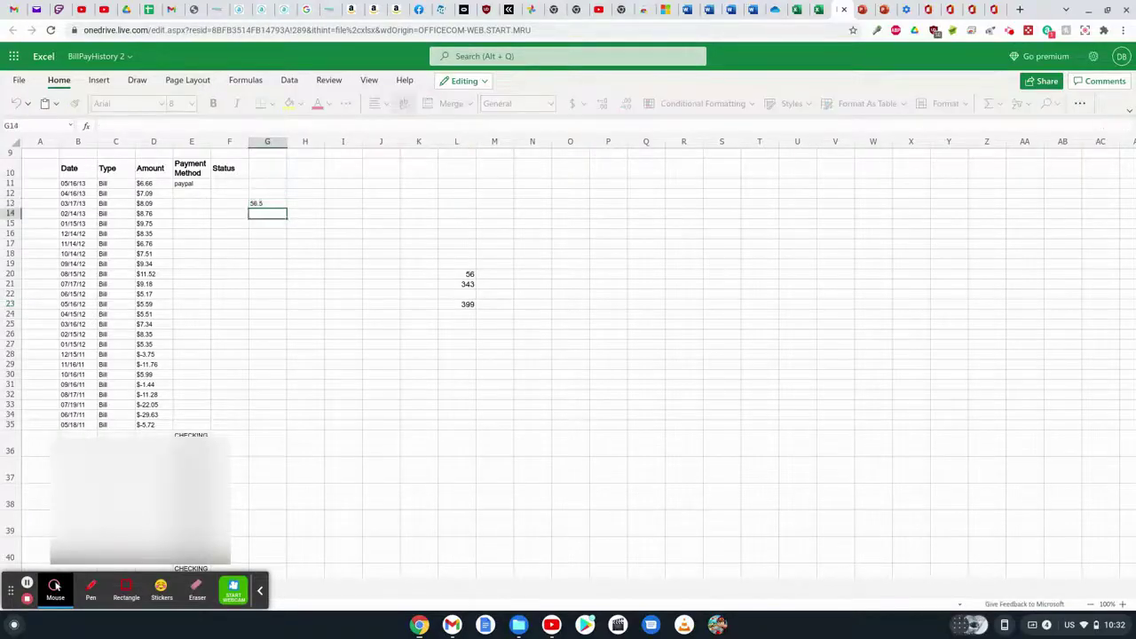
Check the contents of cell G13 and the formula in cell L23.
click(257, 203)
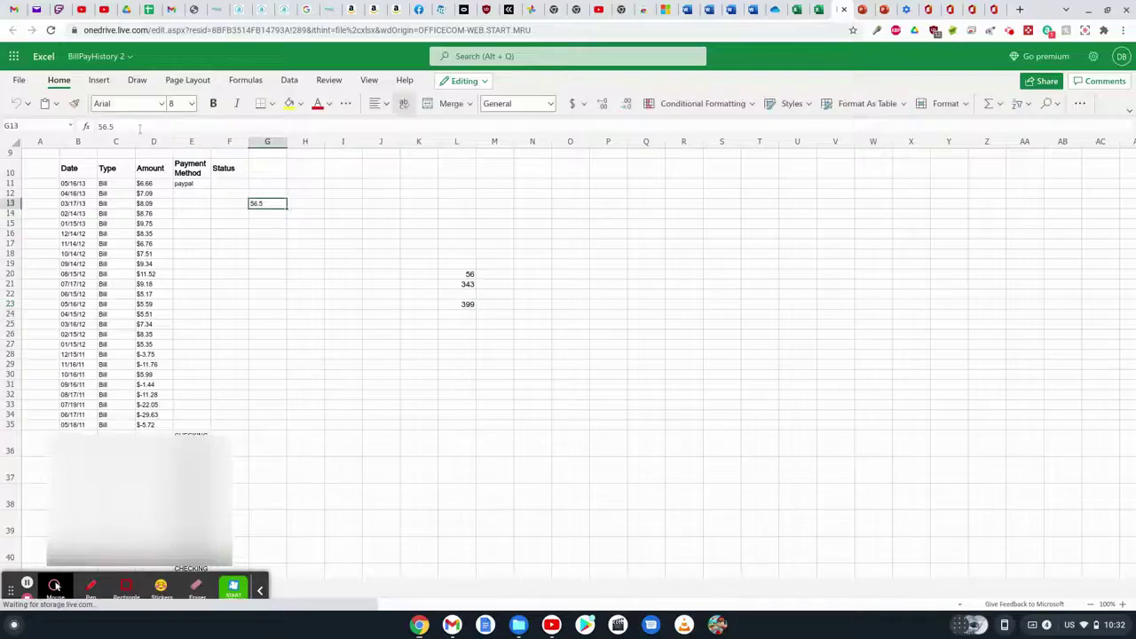
click(477, 299)
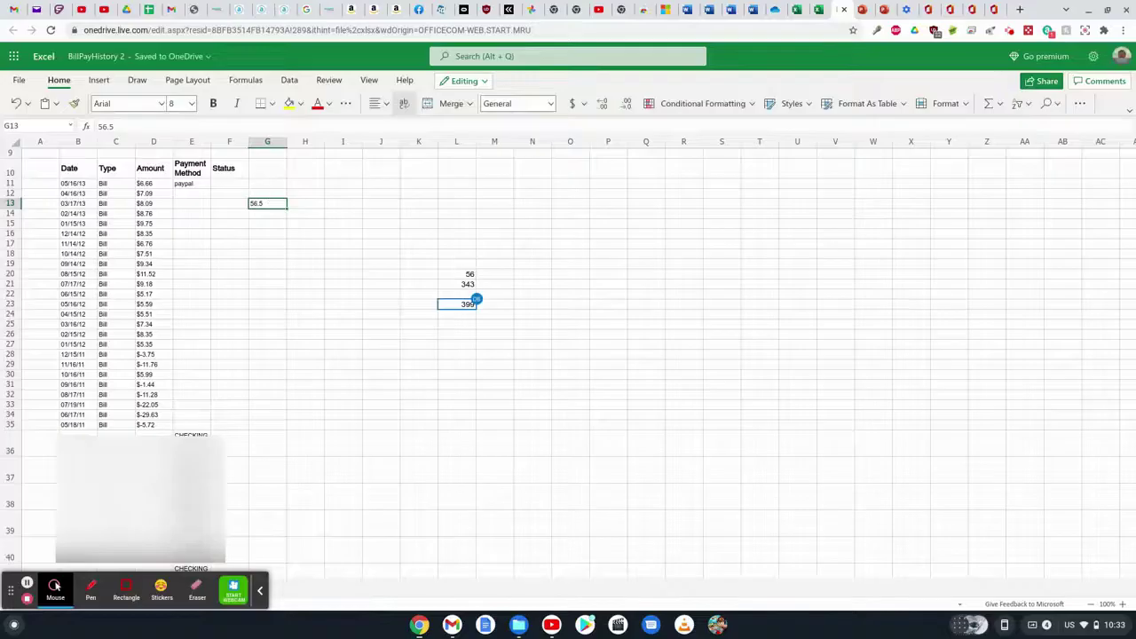
click(476, 302)
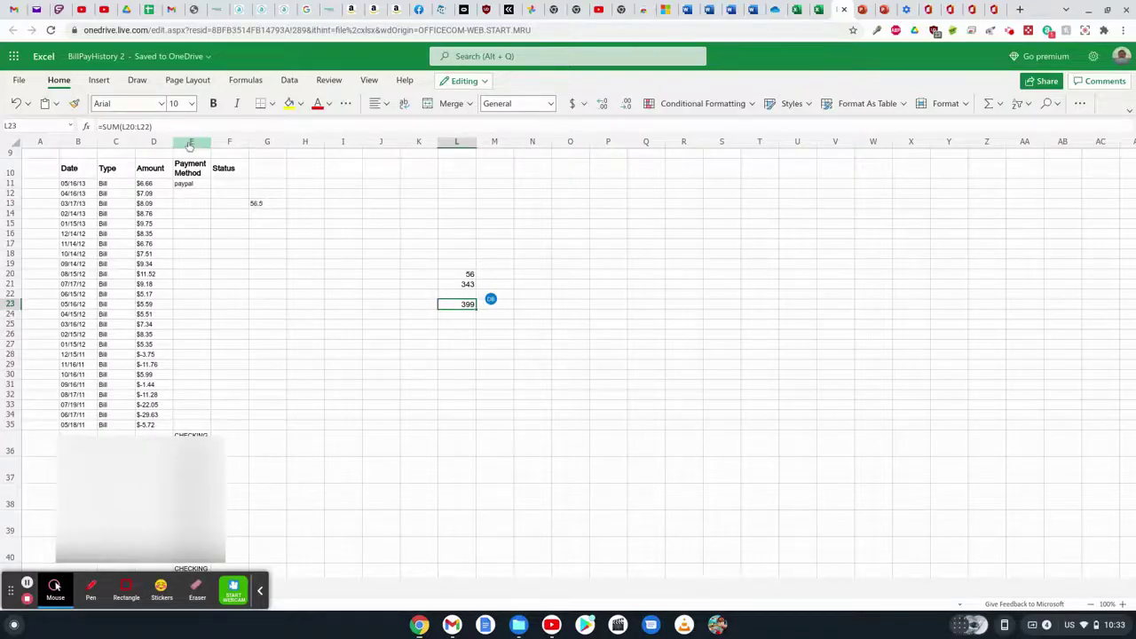
Examine the insert, draw, page layout, formula, data, review, view and help commands available for the workbook, ending on the home formatting commands.
click(96, 80)
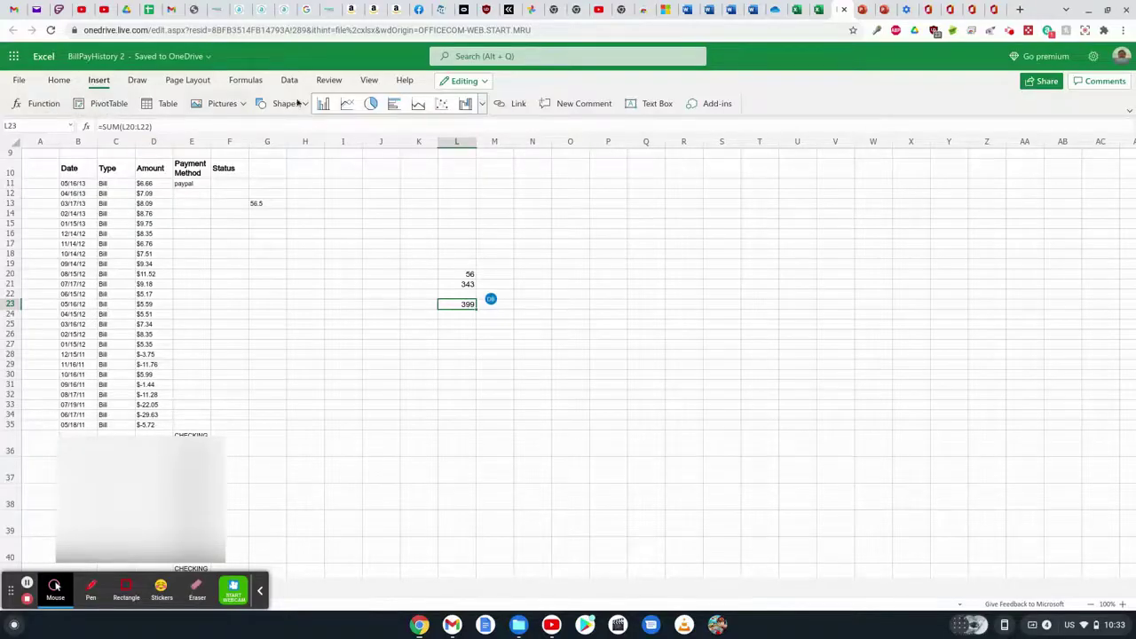
click(135, 81)
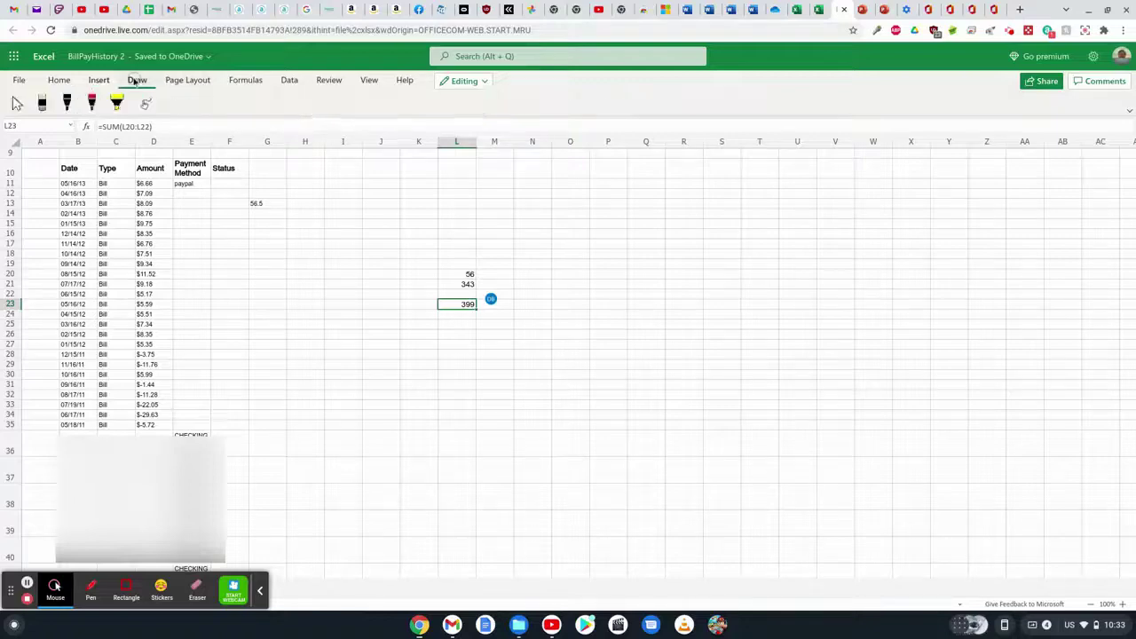
click(176, 81)
click(238, 81)
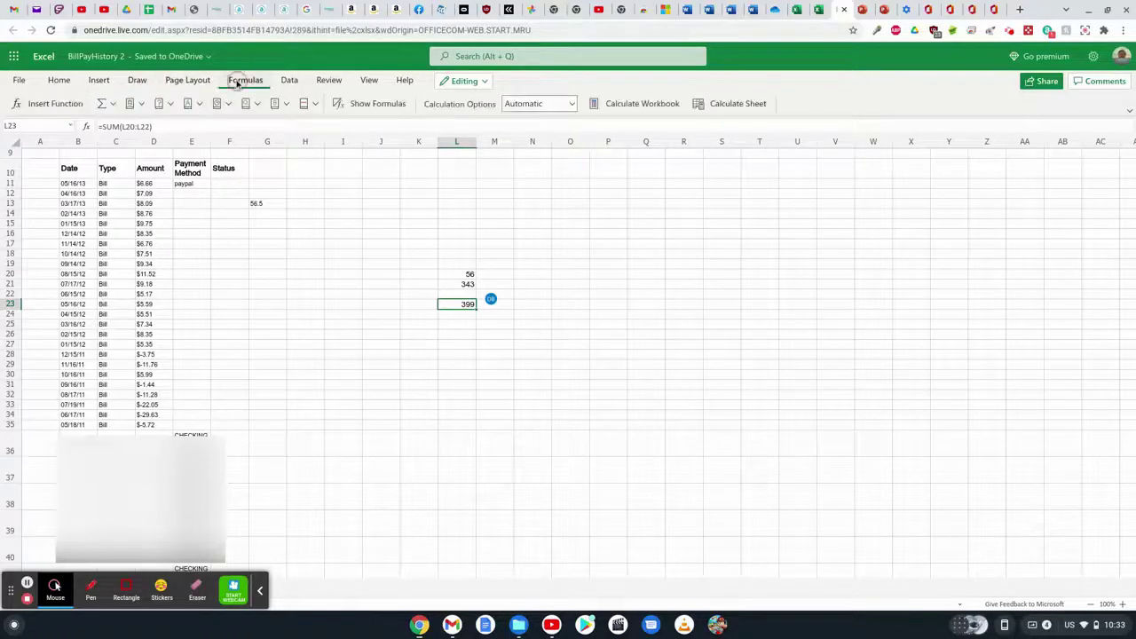
click(288, 81)
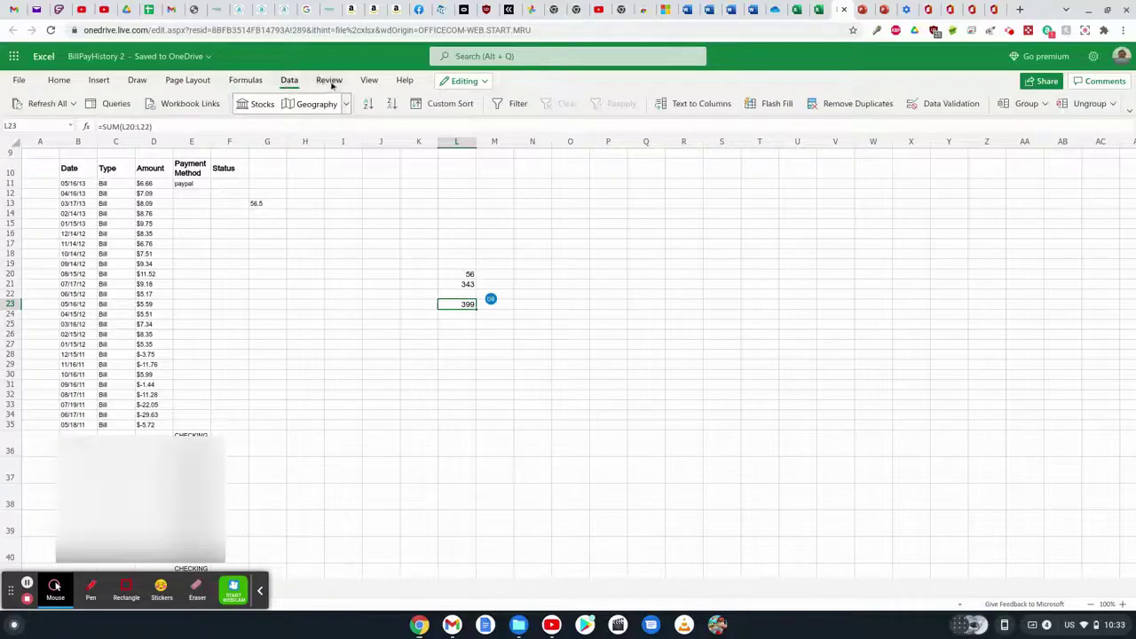
click(331, 81)
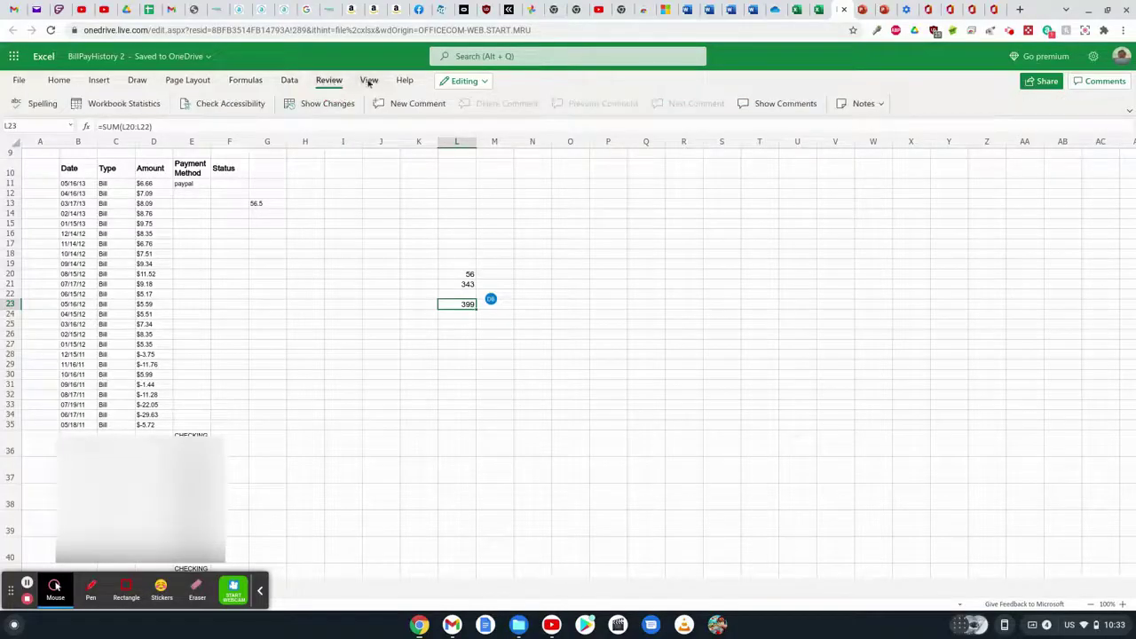
click(369, 82)
click(404, 81)
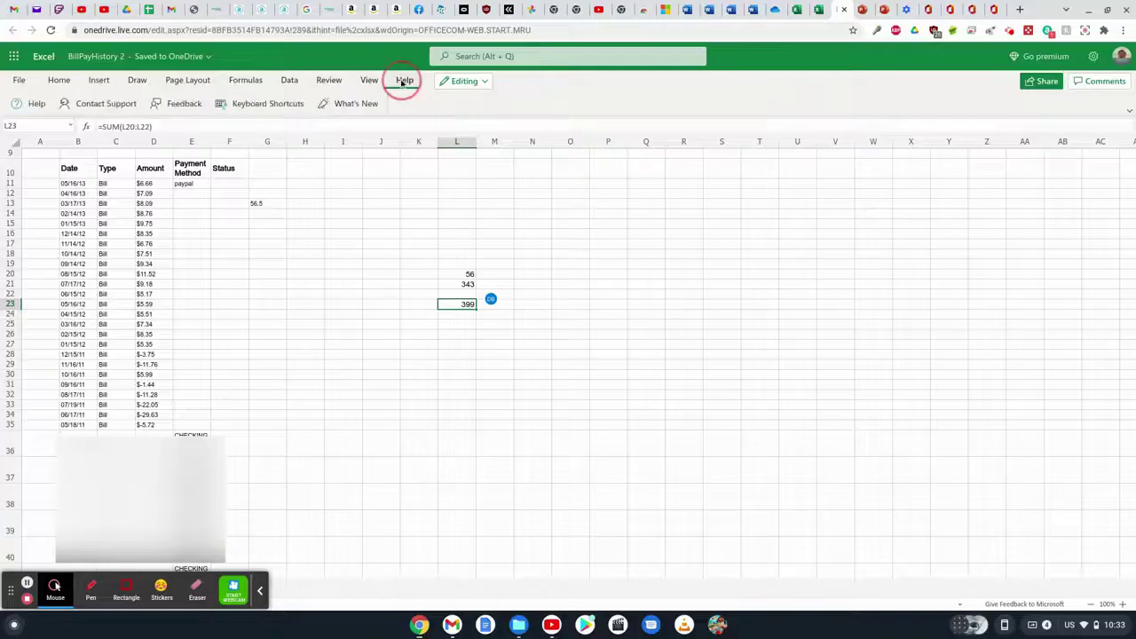
click(59, 80)
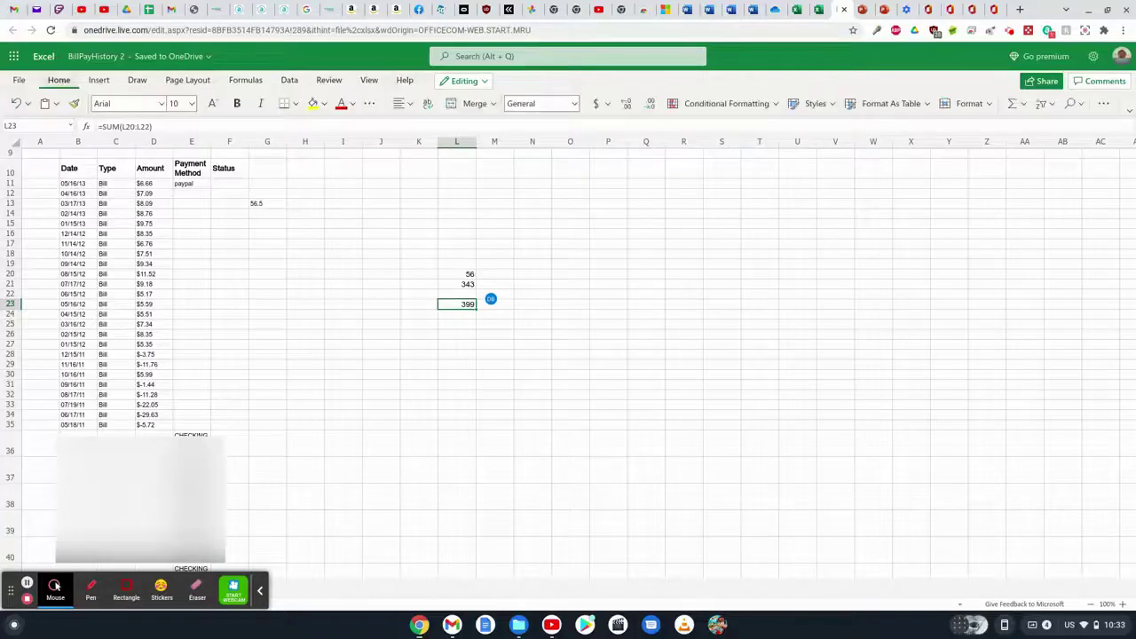